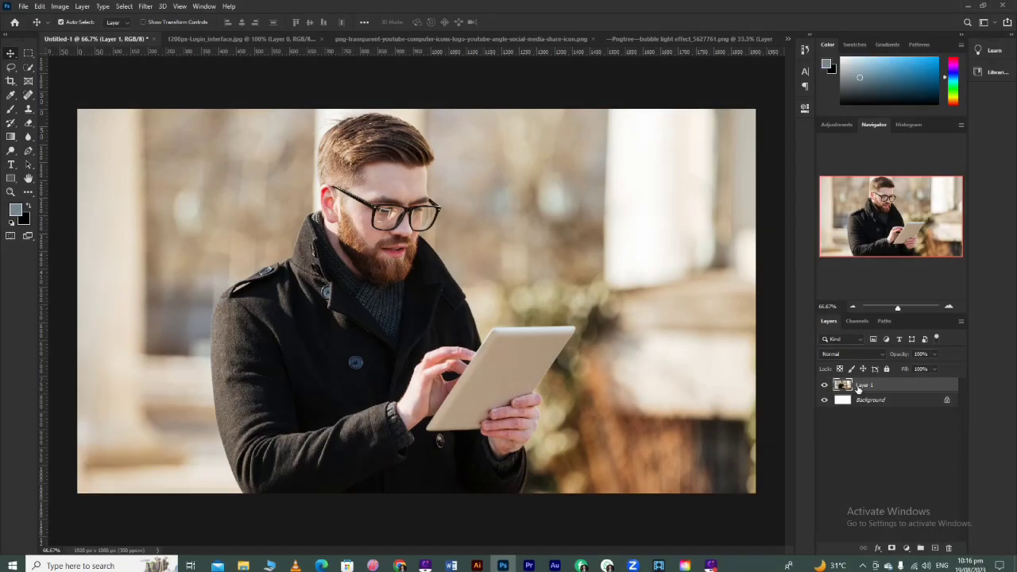
Duplicate the photo layer and add a Color Lookup adjustment above it using the Moonlight.3DL LUT.
key("ctrl+j")
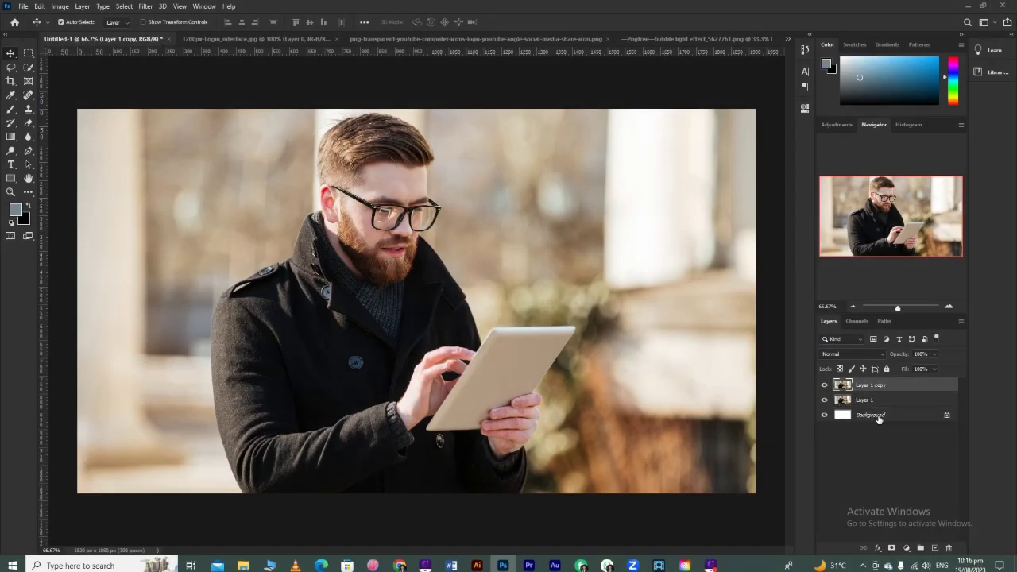
left_click(907, 549)
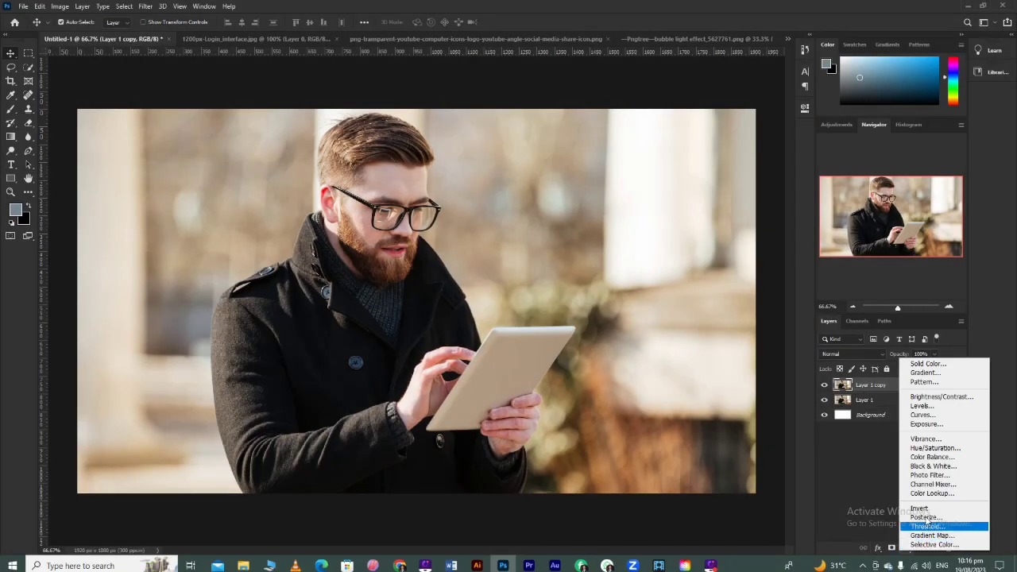
left_click(906, 481)
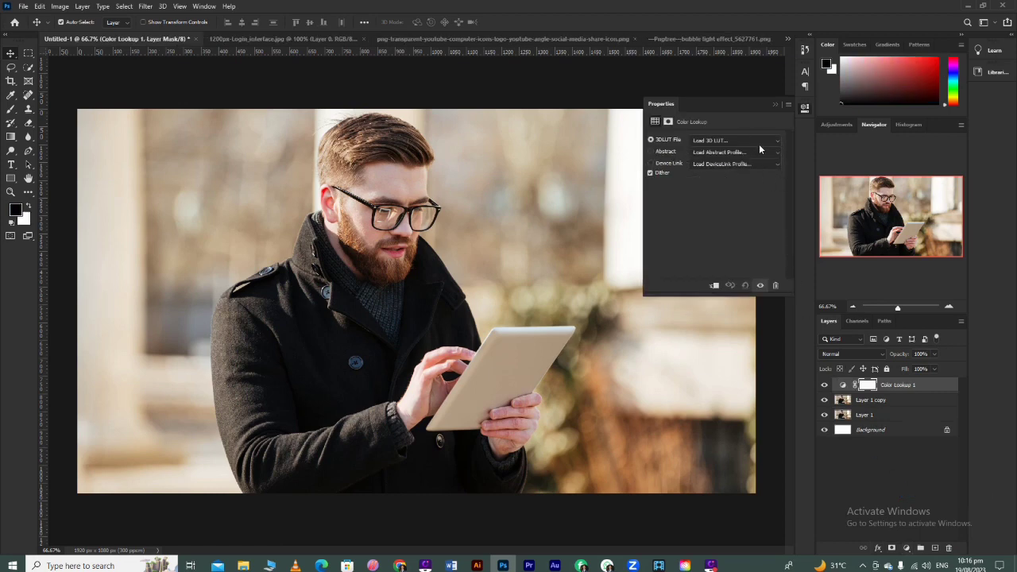
left_click(757, 140)
left_click(721, 410)
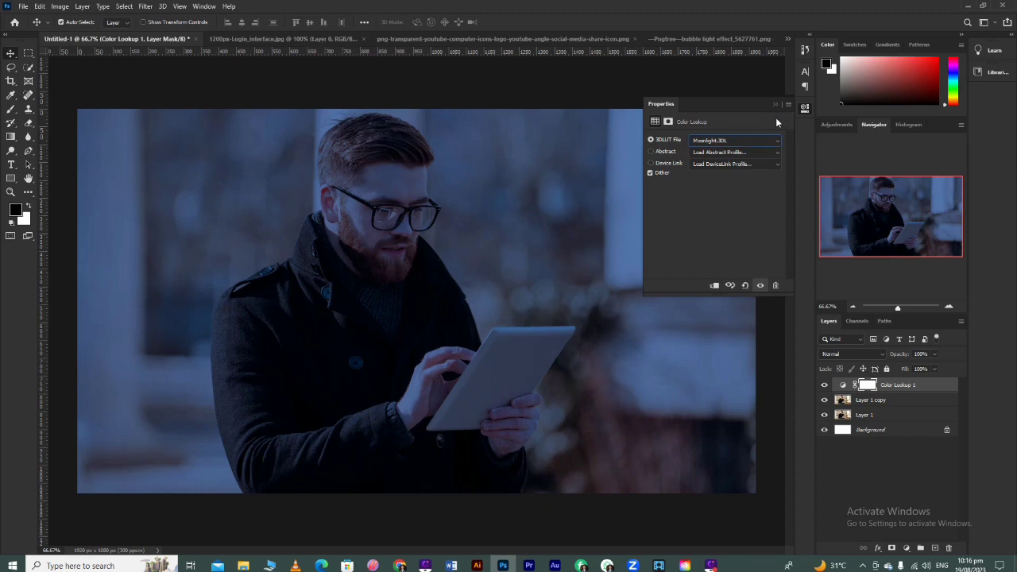
Try the NightFromDay.CUBE LUT on the Color Lookup adjustment and switch back to Moonlight.3DL.
left_click(755, 141)
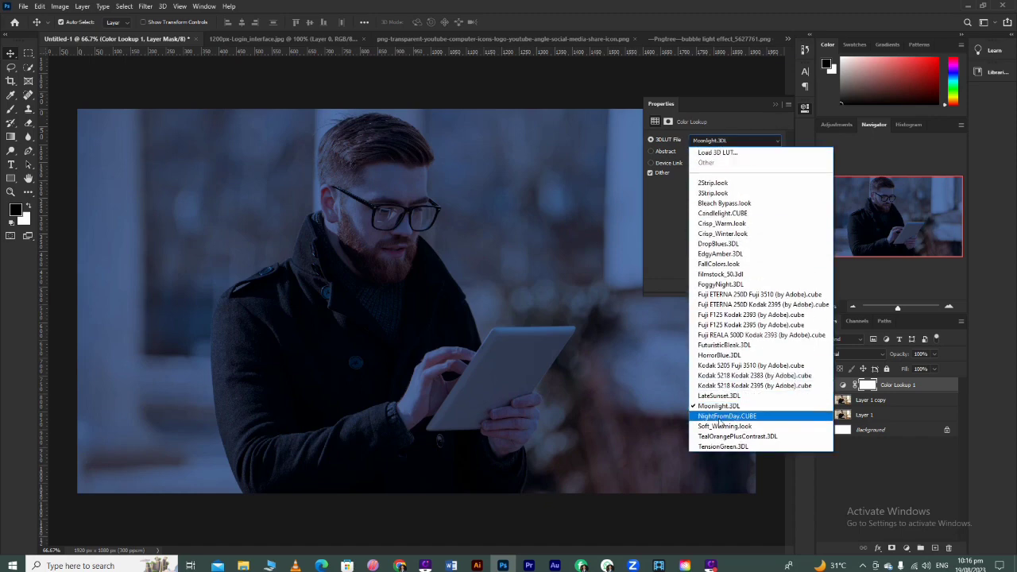
left_click(719, 417)
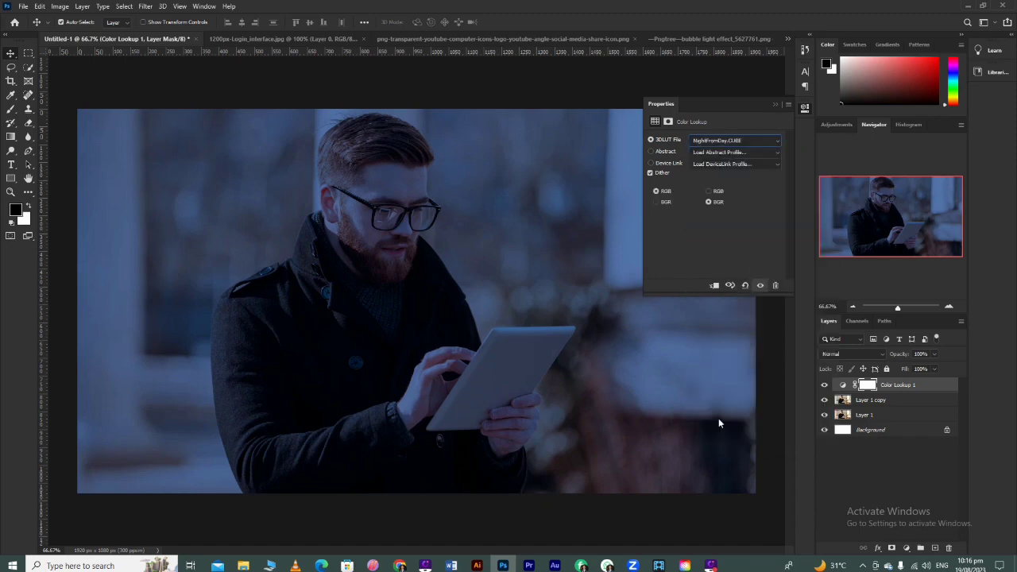
left_click(763, 143)
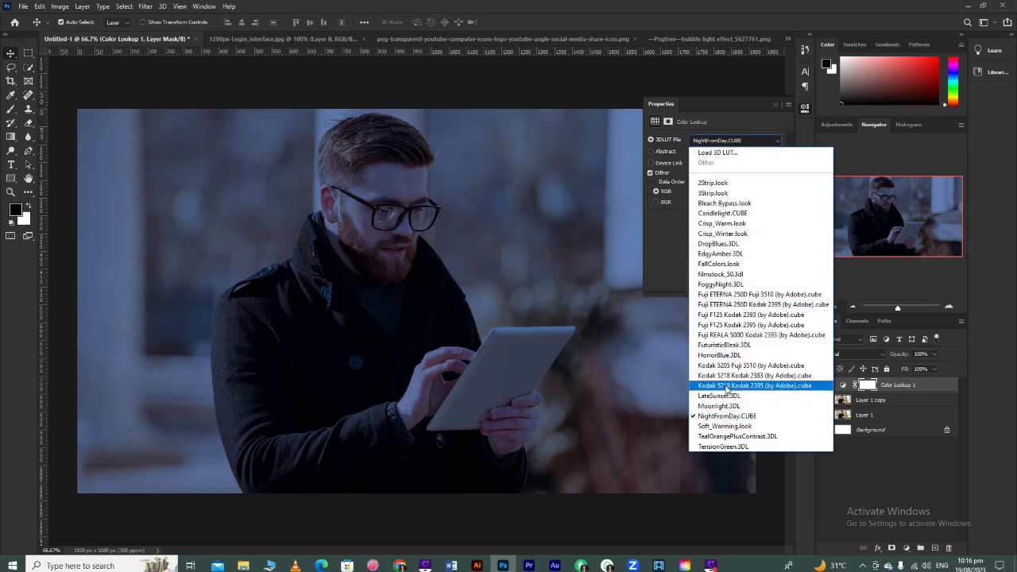
left_click(719, 406)
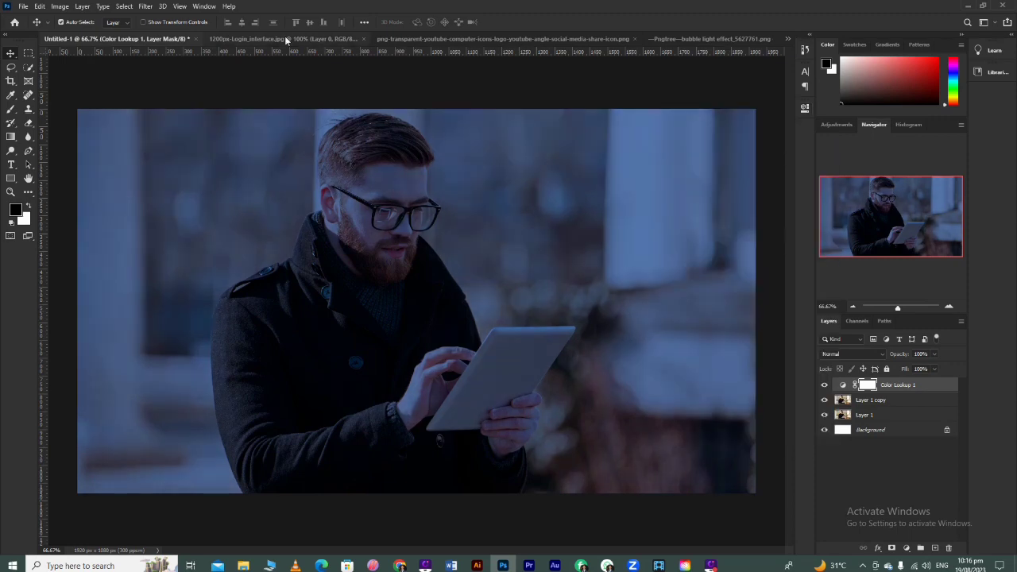
Bring the login interface image into the Untitled-1 document over the photo and lower its opacity to 41%.
left_click(284, 38)
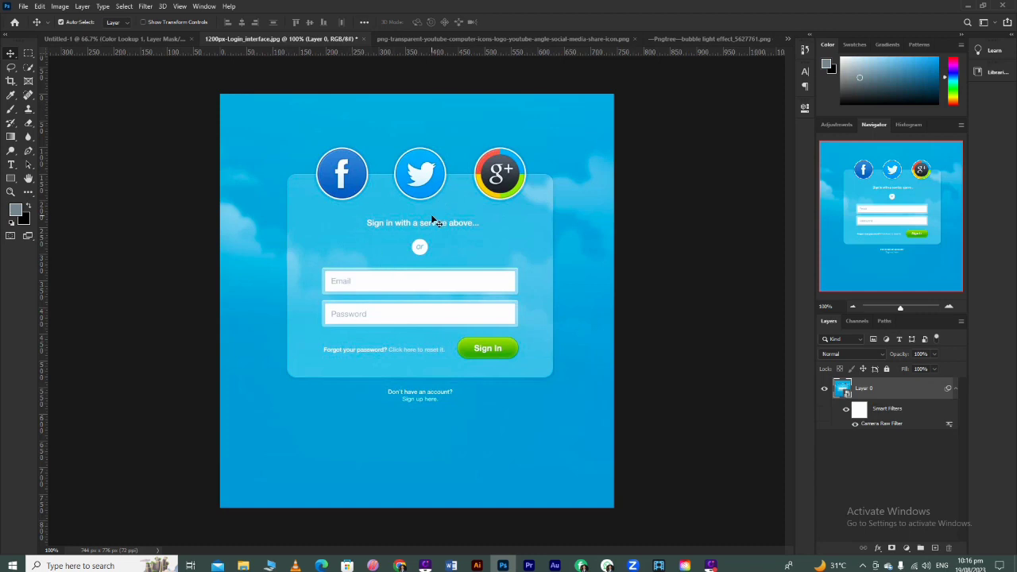
left_click_drag(323, 143, 175, 27)
left_click_drag(486, 300, 488, 295)
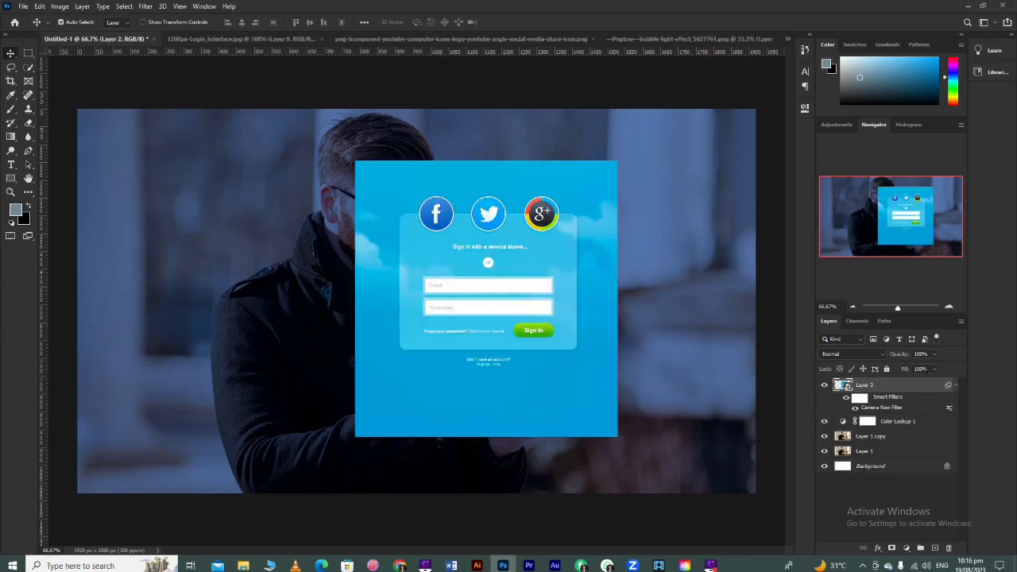
left_click(934, 355)
left_click_drag(908, 369, 906, 370)
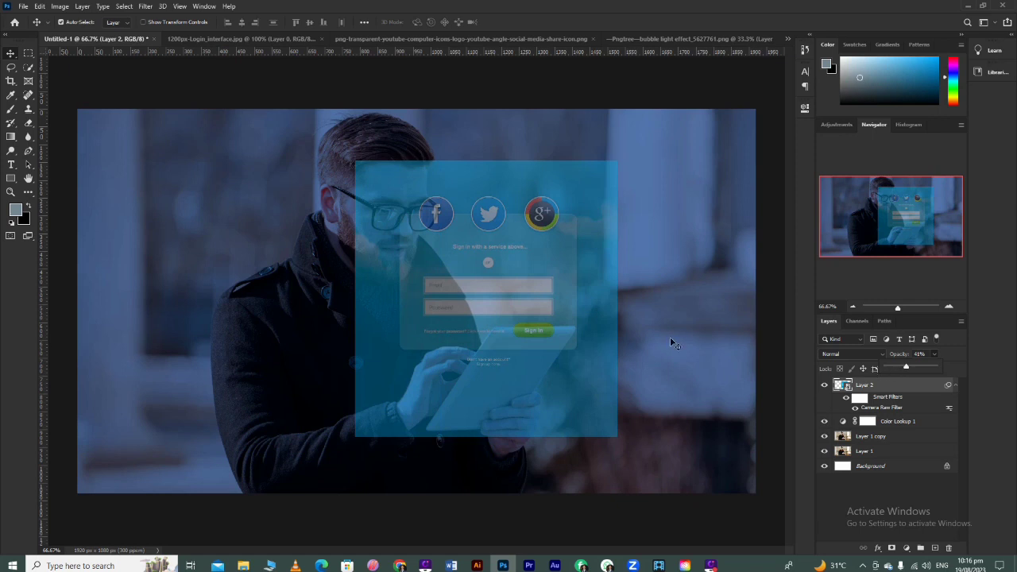
Scale the login interface layer down to about 4.29% and place it over the upper part of the tablet.
key("ctrl+t")
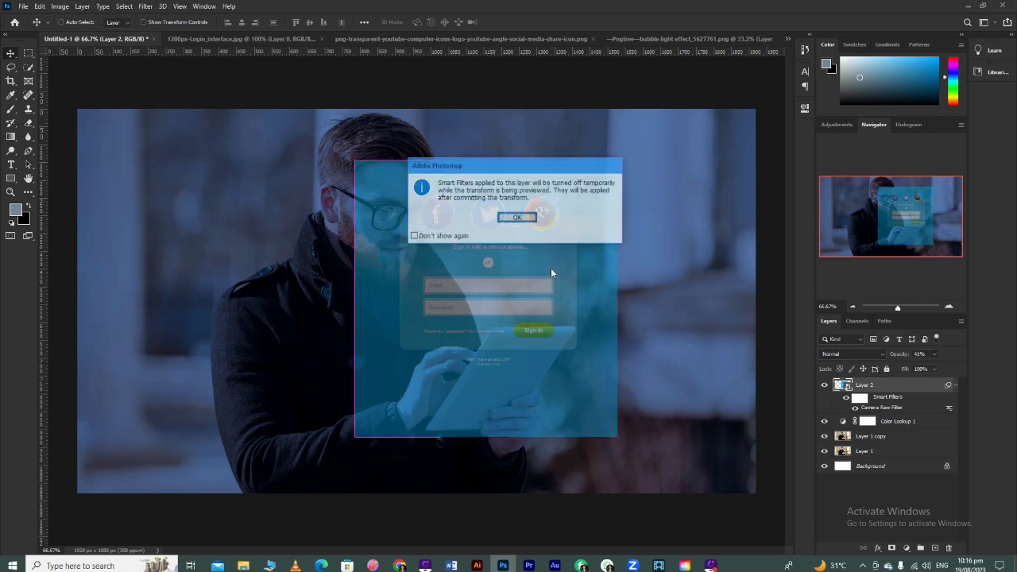
left_click(530, 216)
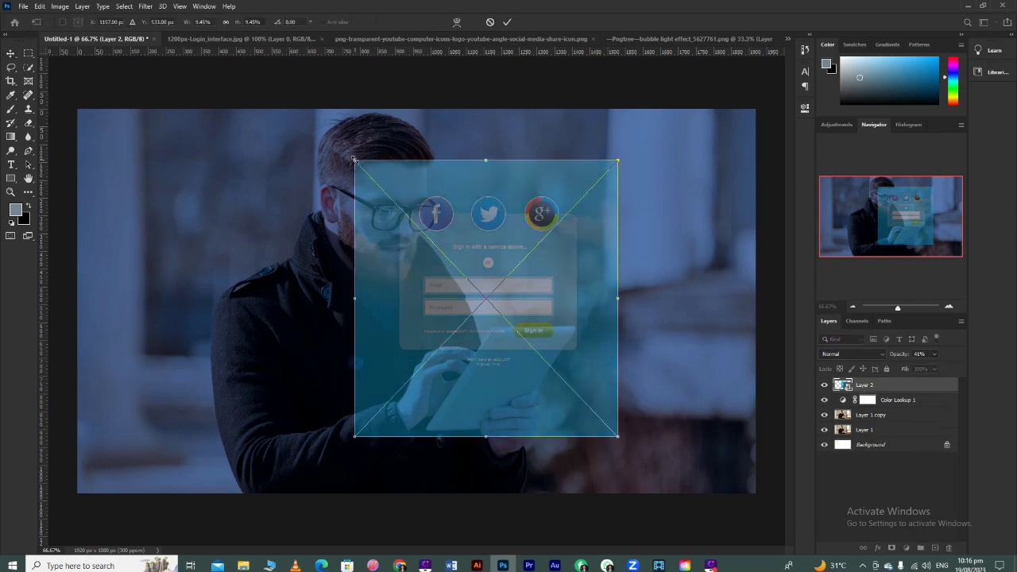
left_click_drag(354, 159, 433, 229)
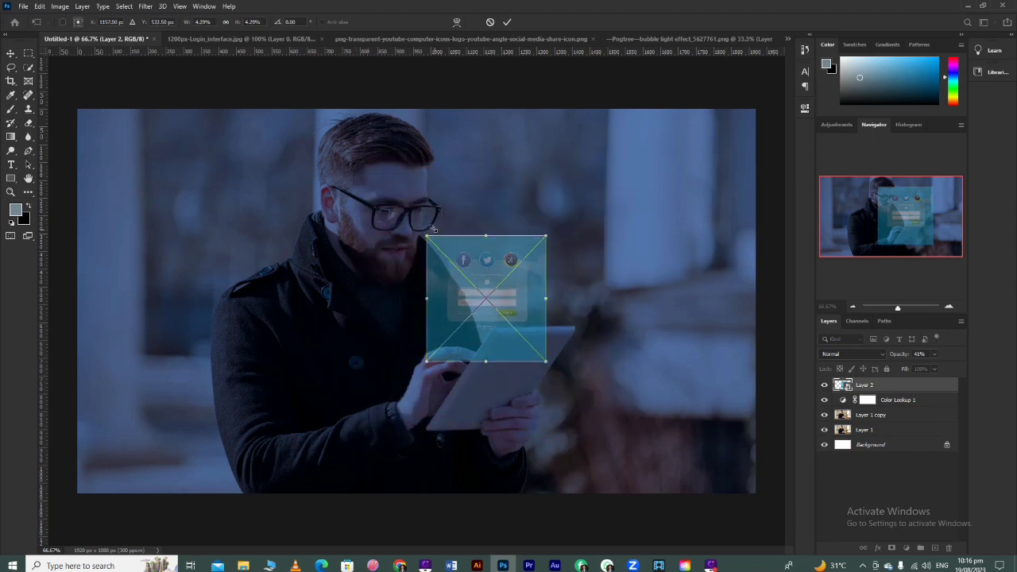
left_click_drag(522, 292, 529, 294)
Slant the login interface with a Perspective transform to follow the tablet's tilt, undoing the last corner adjustment.
right_click(527, 296)
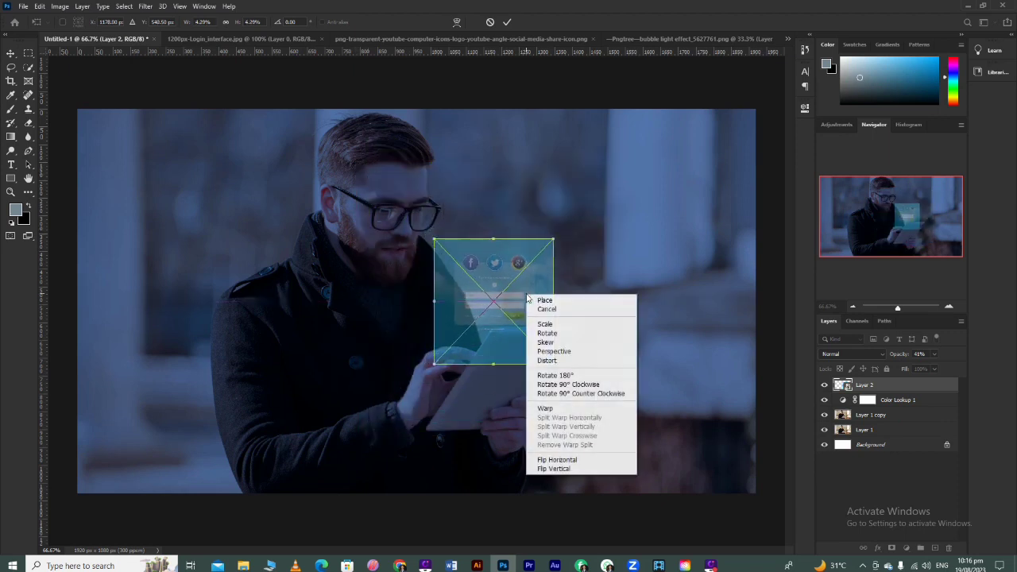
left_click(554, 352)
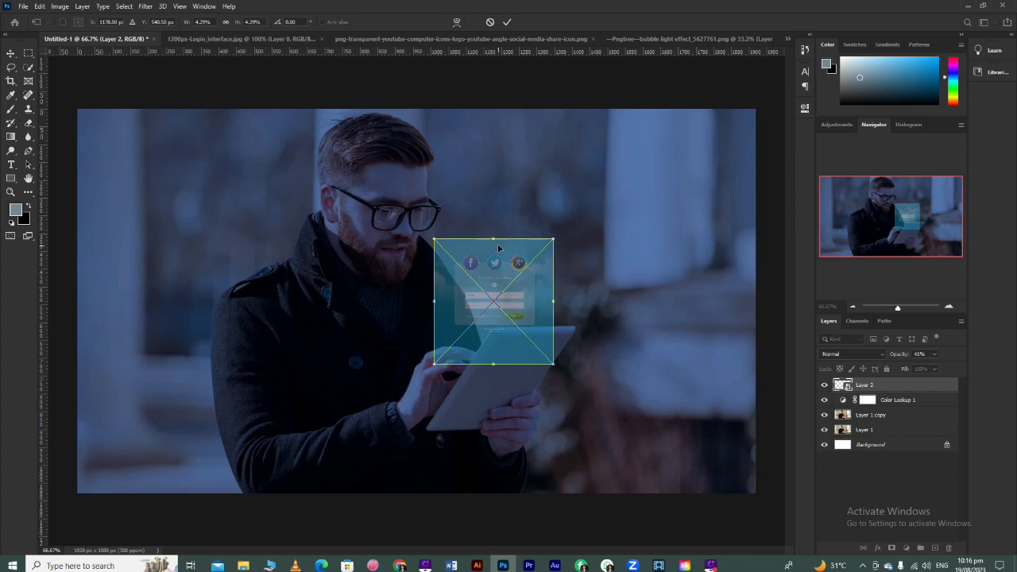
left_click_drag(494, 238, 576, 239)
left_click_drag(512, 241, 520, 241)
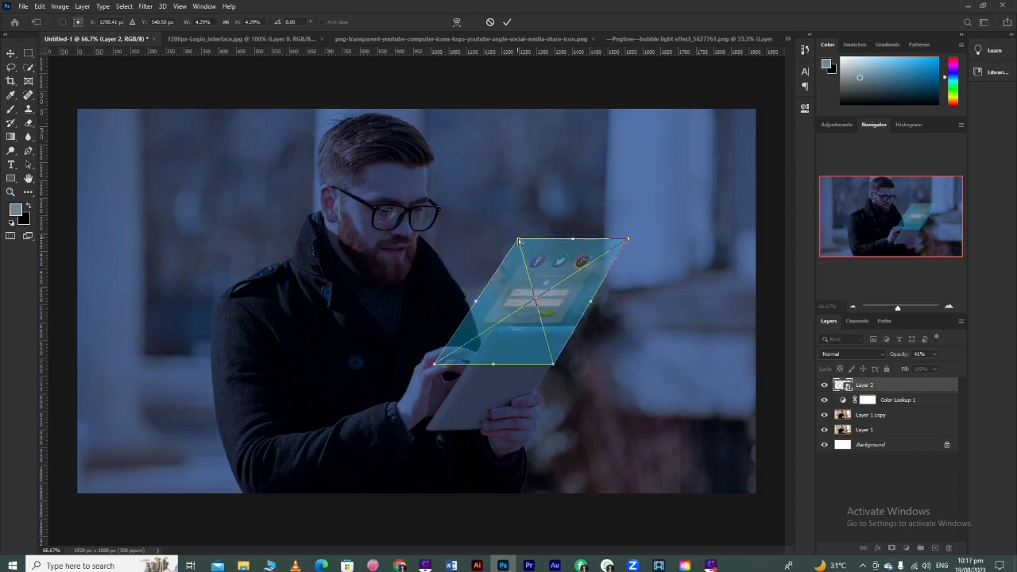
key("ctrl+z")
Distort the login interface by pulling its left edge slightly inward, and apply the transform.
key("F9")
right_click(516, 267)
left_click(542, 335)
left_click_drag(474, 303, 486, 304)
key("Return")
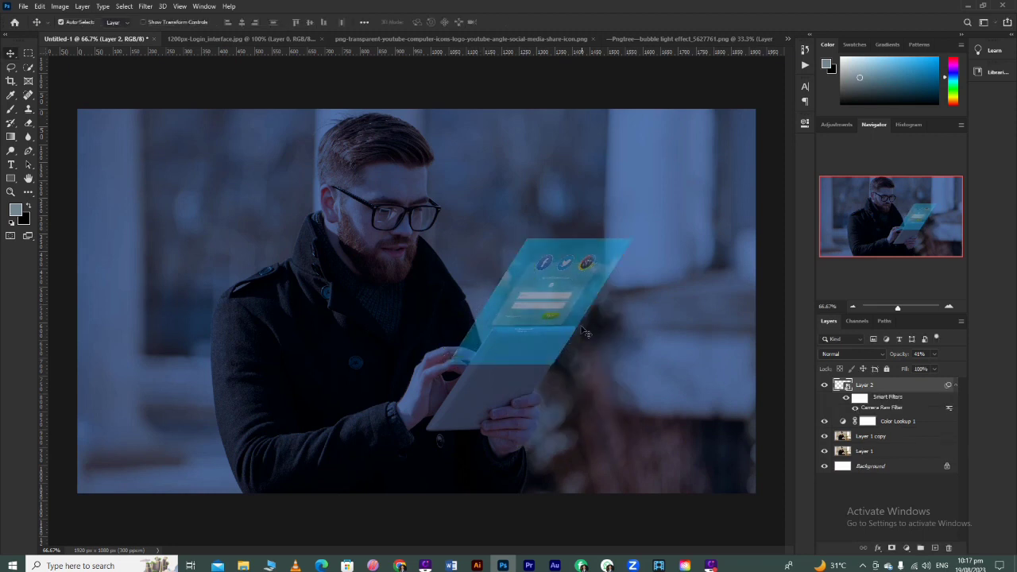
Select the tablet on Layer 1 copy with the Quick Selection tool.
scroll(524, 349, "up", 3)
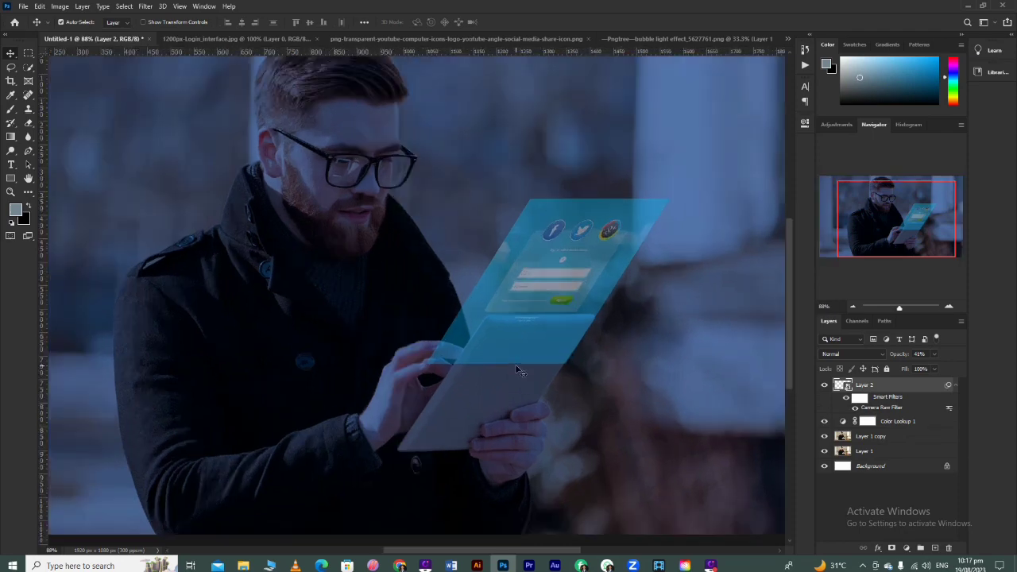
scroll(535, 367, "up", 1)
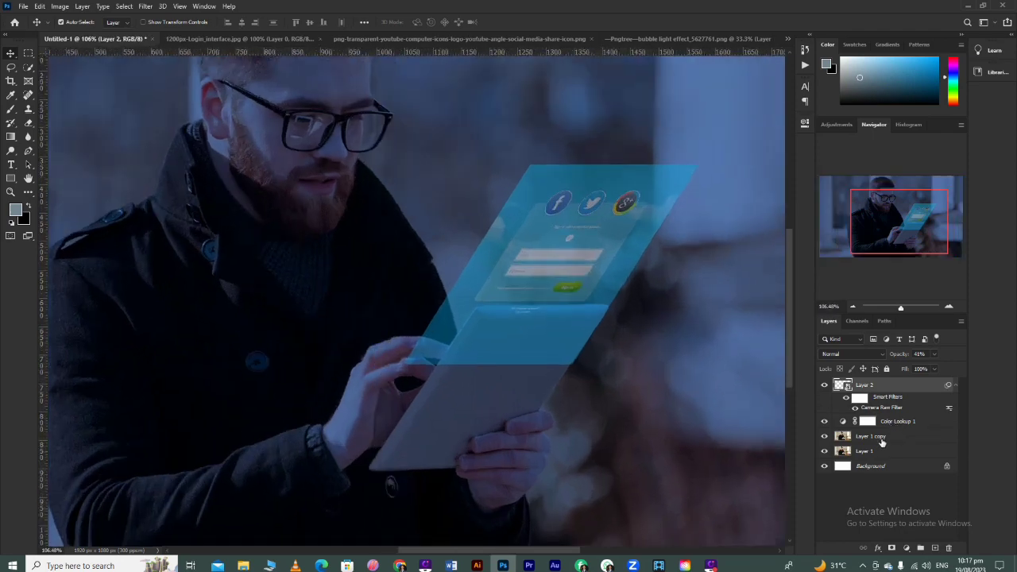
left_click(879, 437)
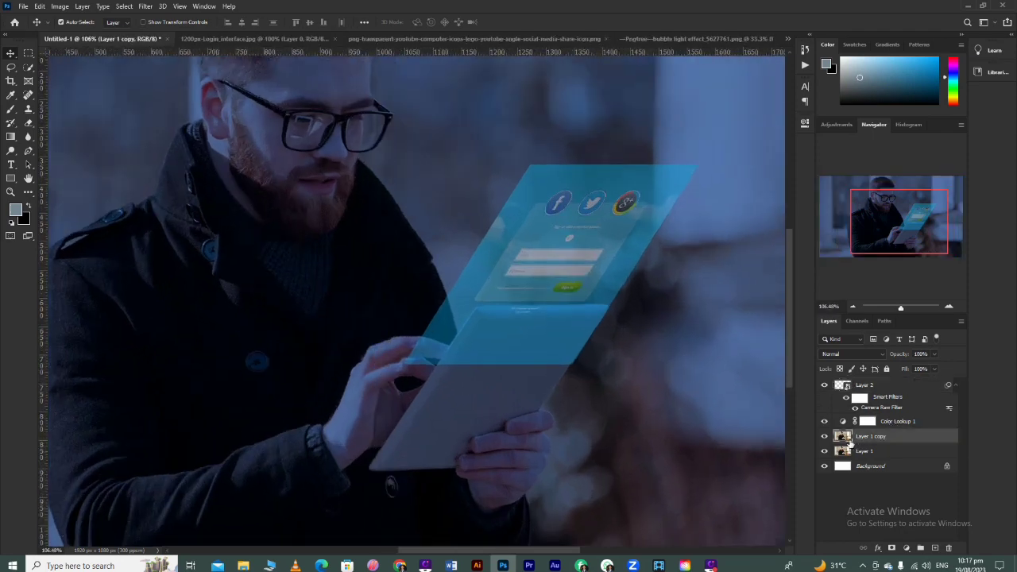
left_click(27, 69)
mouse_move(469, 397)
left_mouse_down()
mouse_move(495, 395)
mouse_move(495, 341)
left_mouse_up()
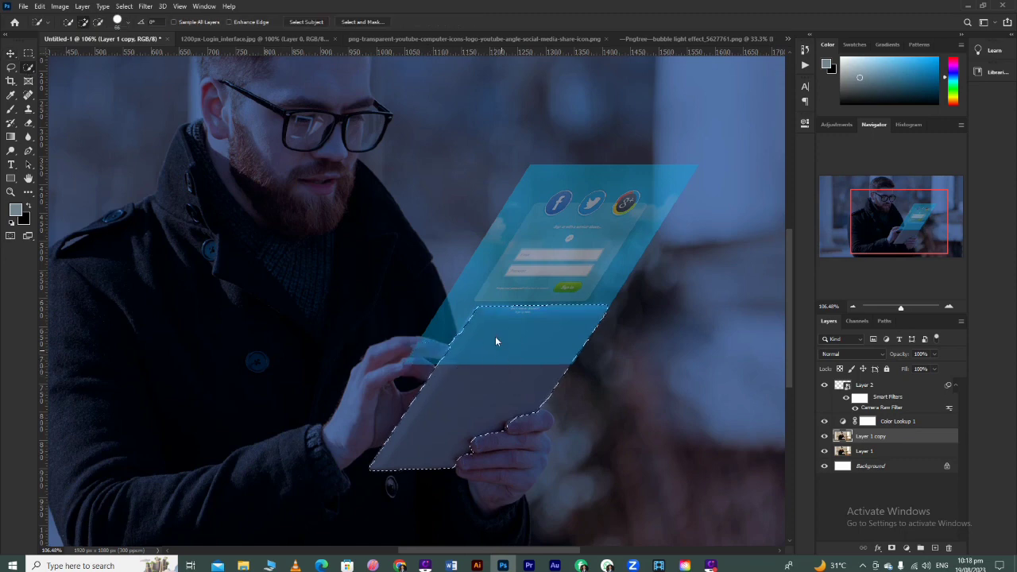
Extend the selection over the hand touching the tablet with a 16 px brush, subtracting the gap between the fingers.
scroll(479, 339, "up", 4)
right_click(449, 354)
right_click(461, 343, "alt")
mouse_move(420, 355)
left_mouse_down()
mouse_move(366, 397)
mouse_move(379, 402)
left_mouse_up()
left_click(378, 400, "alt")
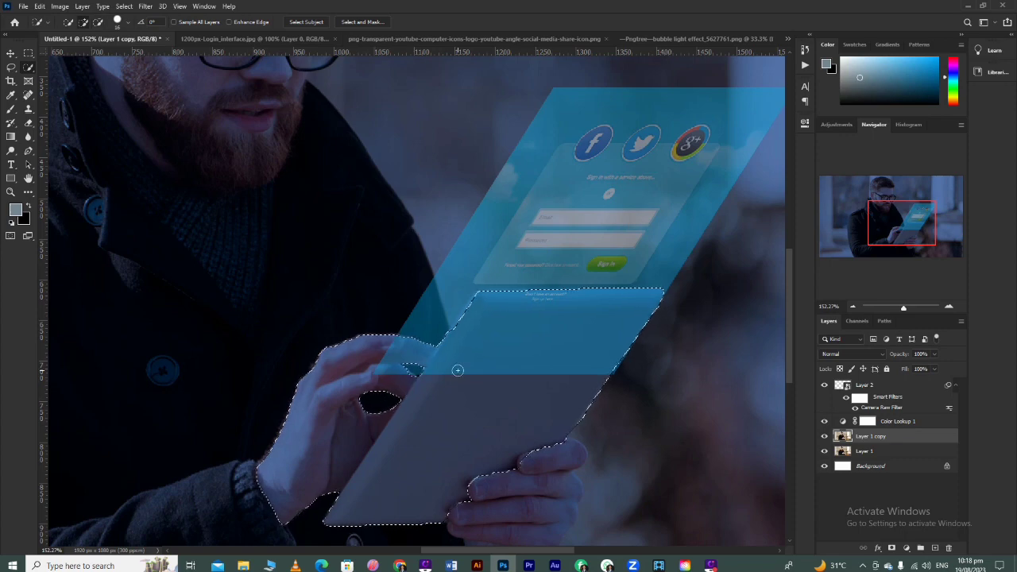
Invert the selection and add it as a layer mask on Layer 2, hiding the interface over the tablet and hand.
scroll(458, 370, "down", 3)
right_click(527, 363)
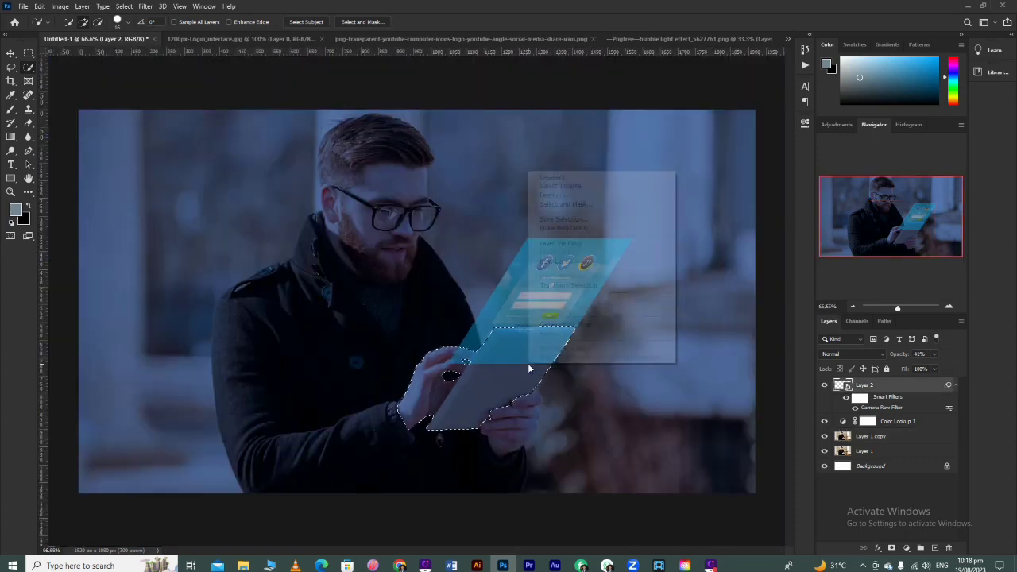
left_click(556, 186)
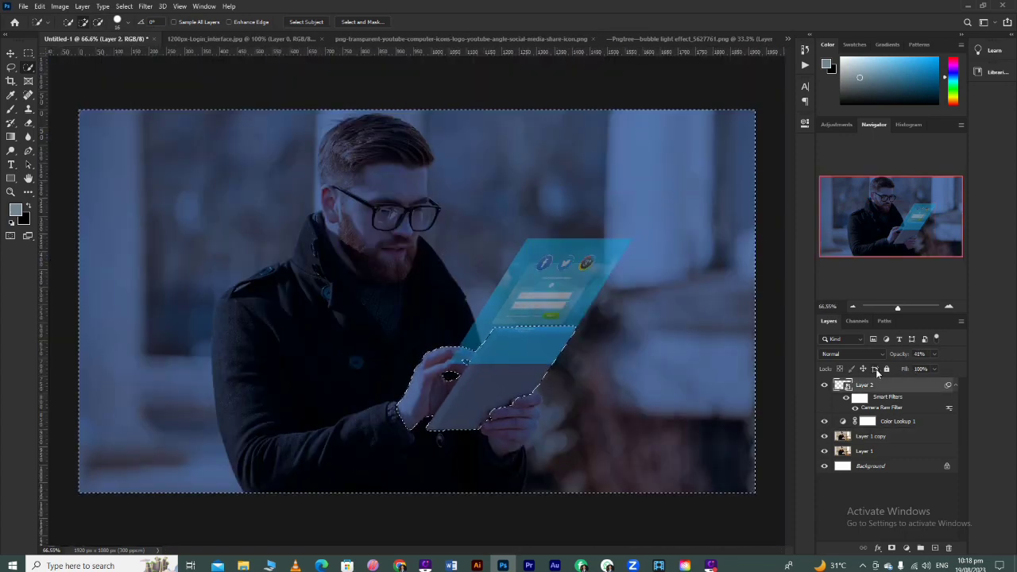
left_click(890, 548)
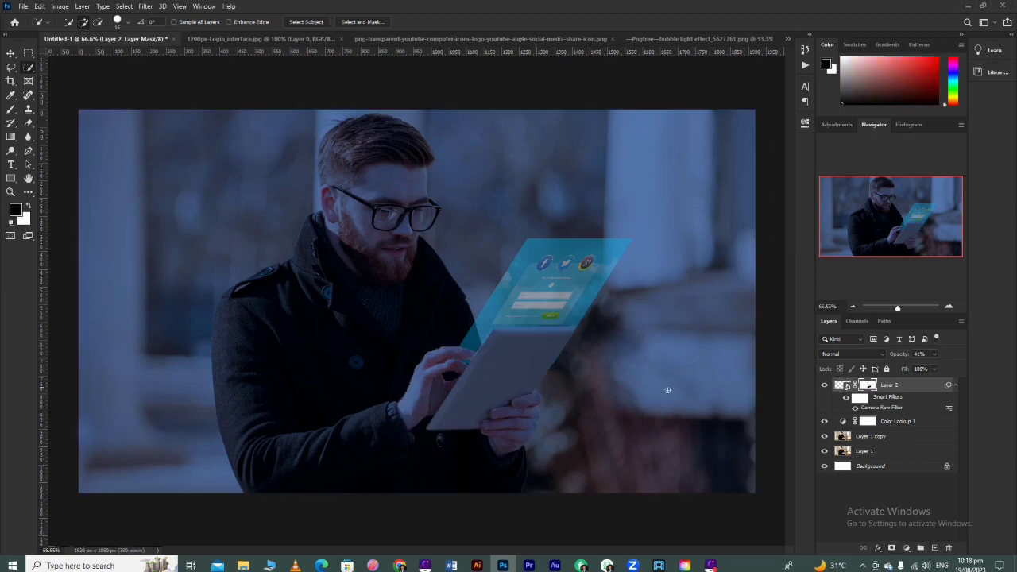
Raise the login interface layer's opacity to 100% and set its blend mode to Screen.
scroll(538, 347, "up", 2)
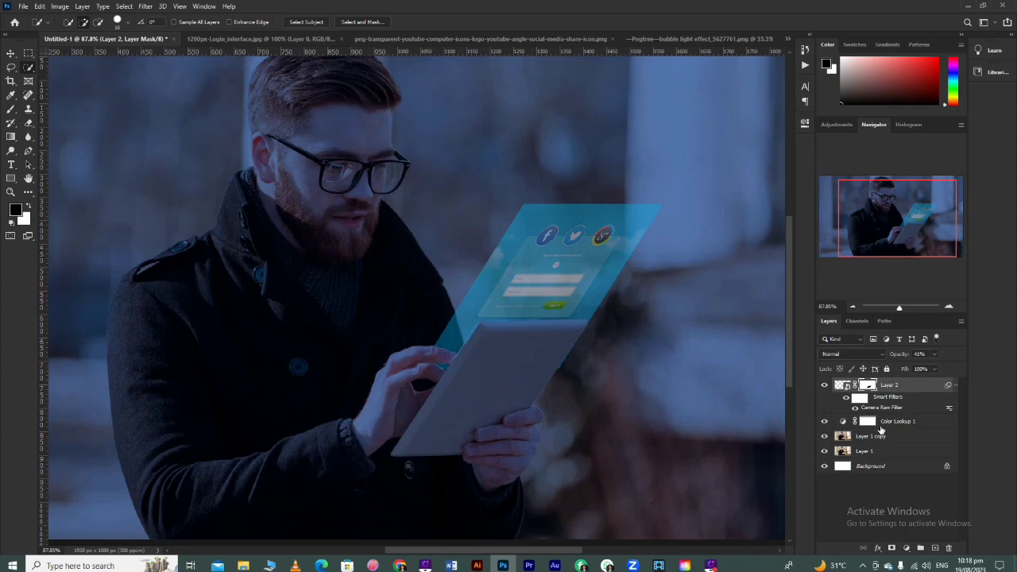
left_click(843, 386)
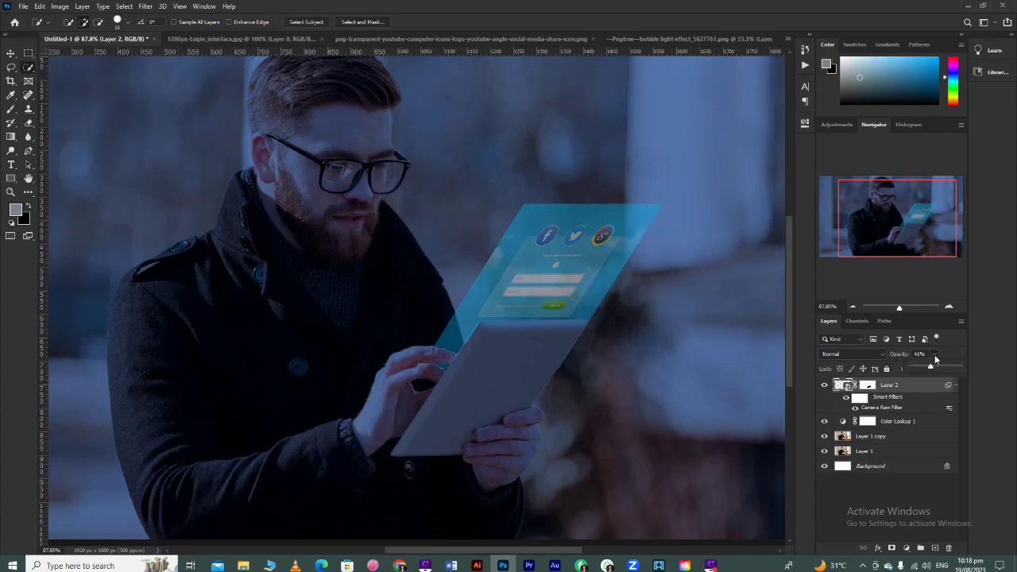
left_click_drag(946, 368, 964, 368)
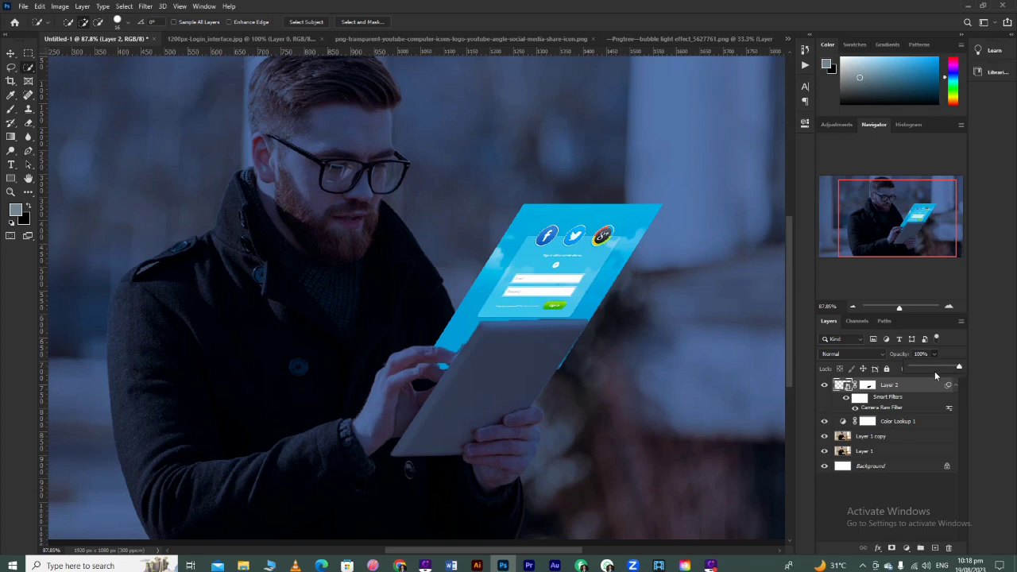
left_click(860, 354)
left_click(852, 378)
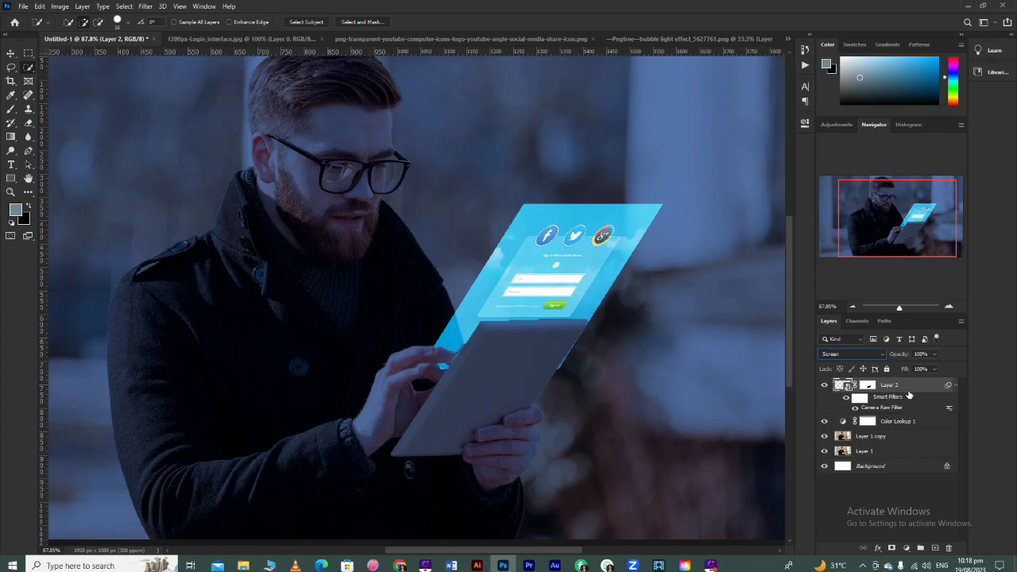
Duplicate the login interface layer and apply a Gaussian Blur with a radius of 104.3 pixels to the copy.
key("ctrl+j")
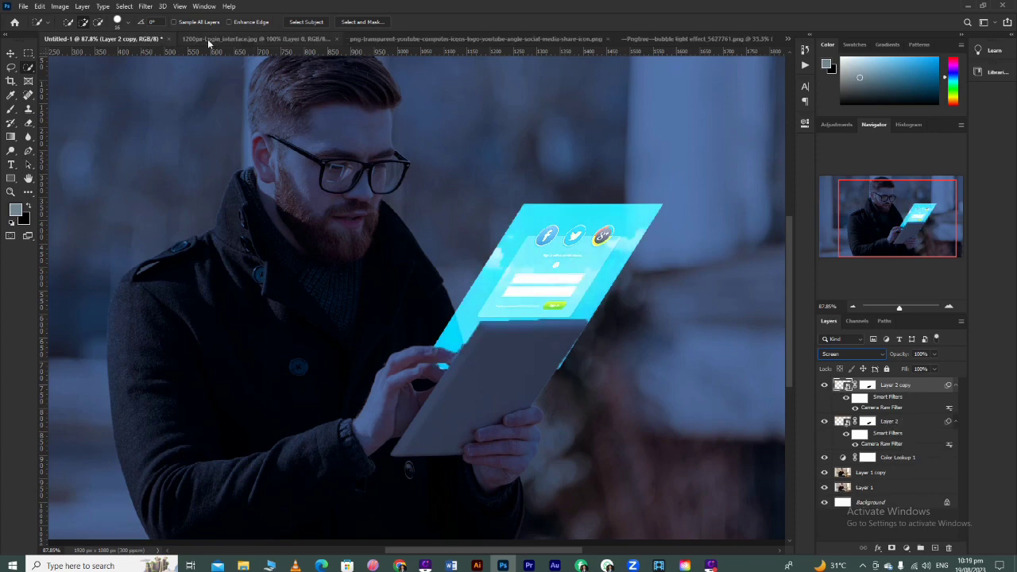
left_click(140, 6)
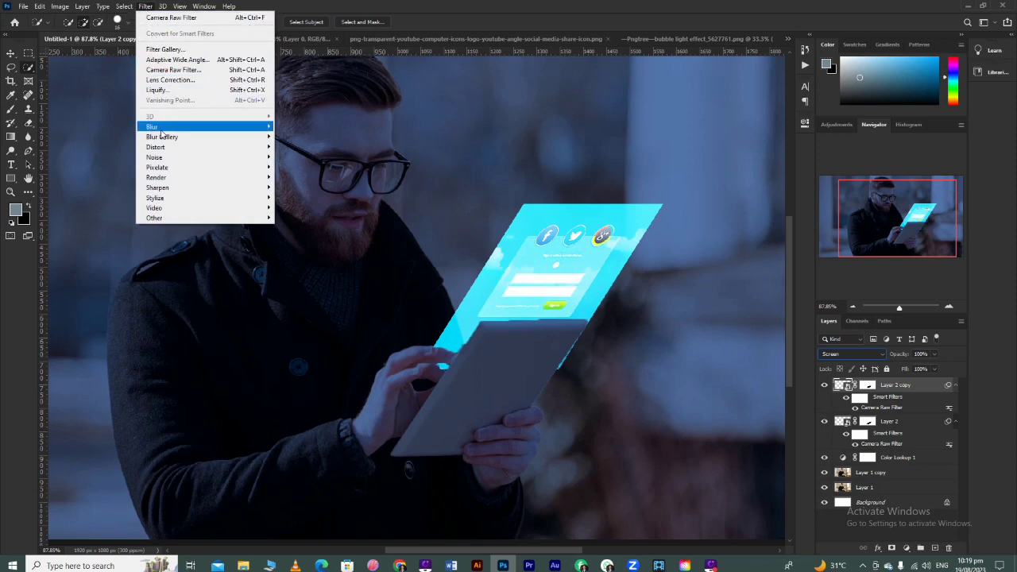
mouse_move(163, 130)
left_click(306, 167)
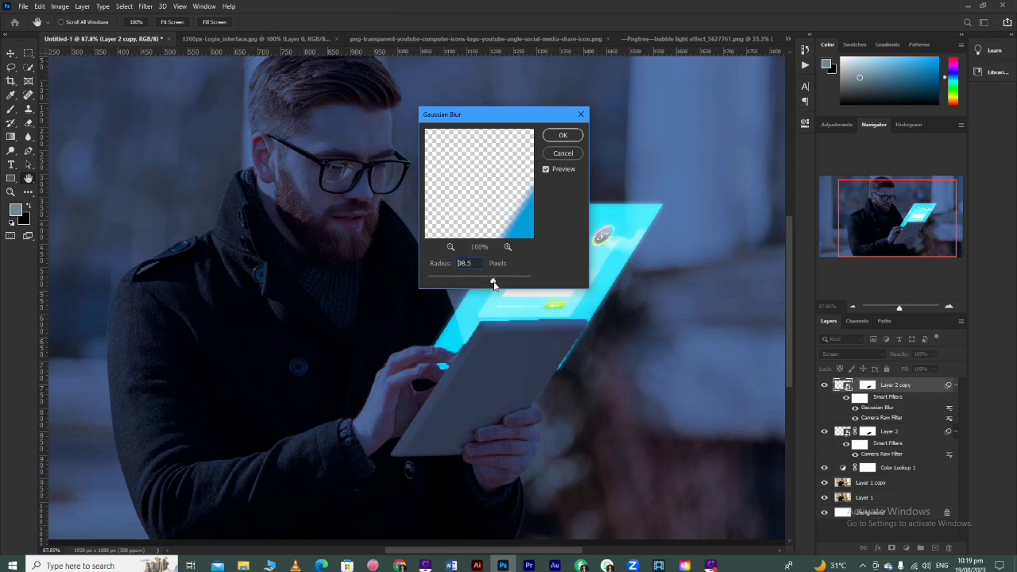
left_click_drag(500, 287, 494, 287)
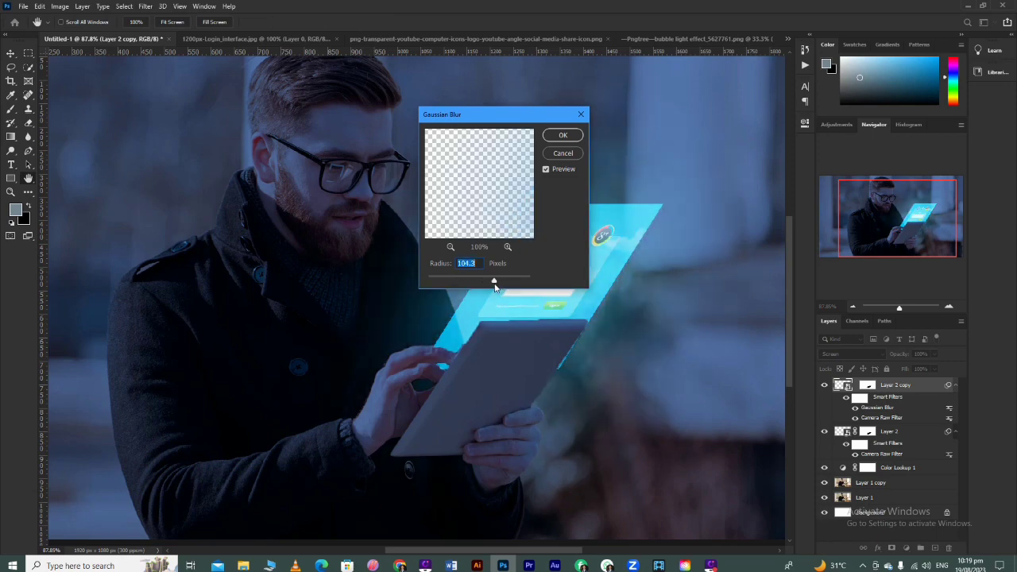
left_click(562, 135)
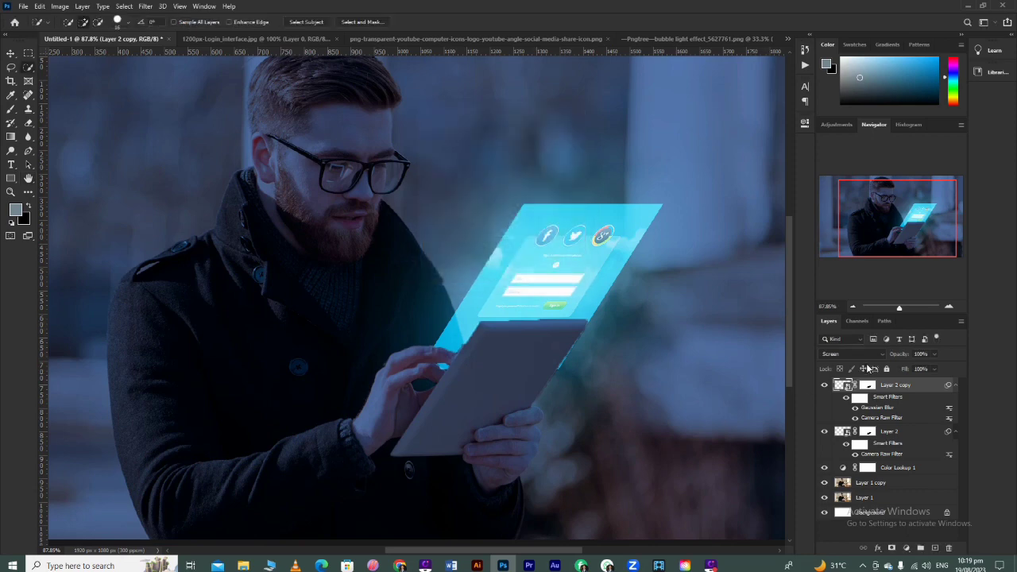
Set the blurred login interface copy's blend mode to Lighten and compare the composite with that layer hidden and shown.
left_click(869, 355)
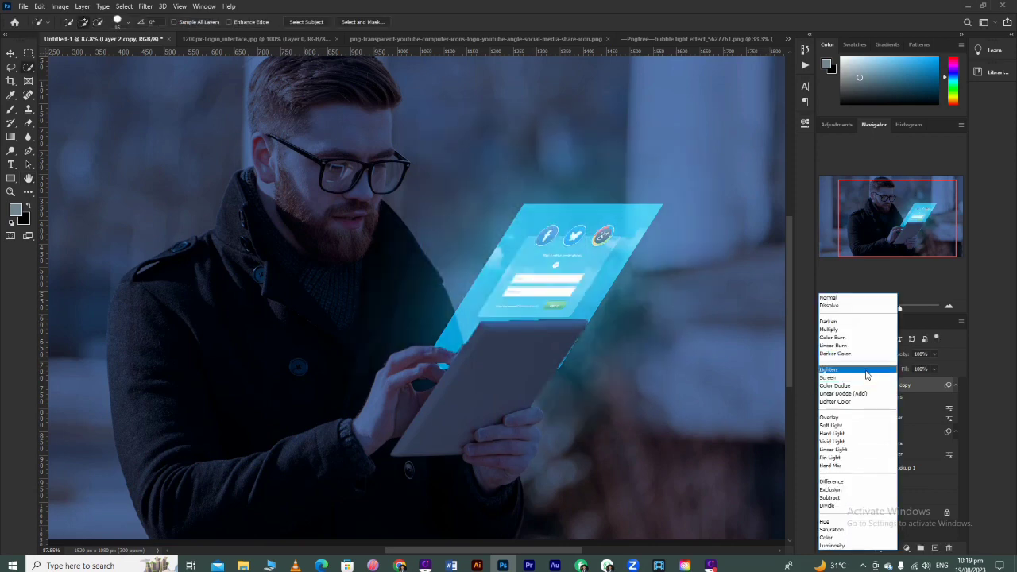
left_click(867, 371)
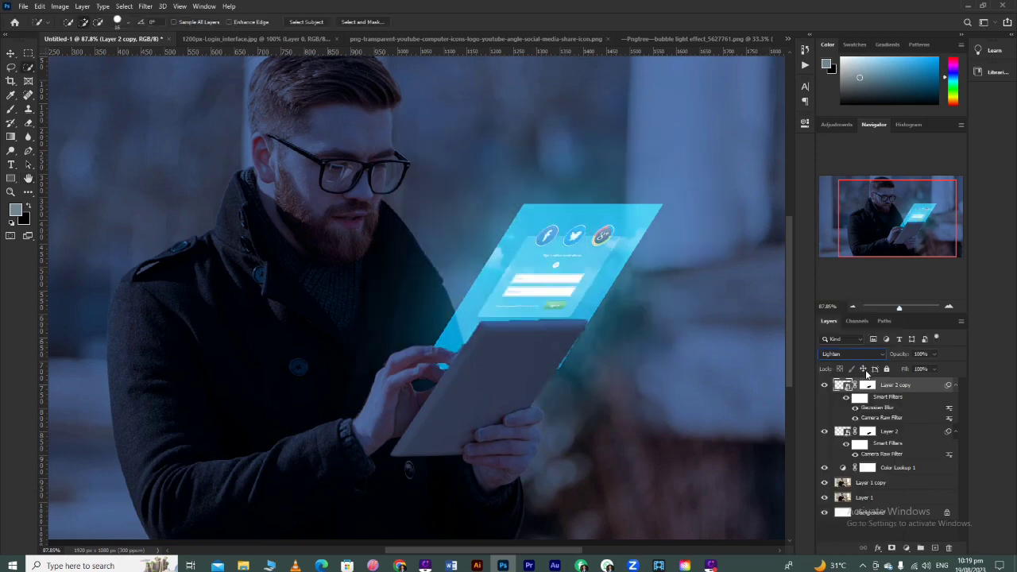
left_click(824, 386)
left_click(824, 385)
key("ctrl+0")
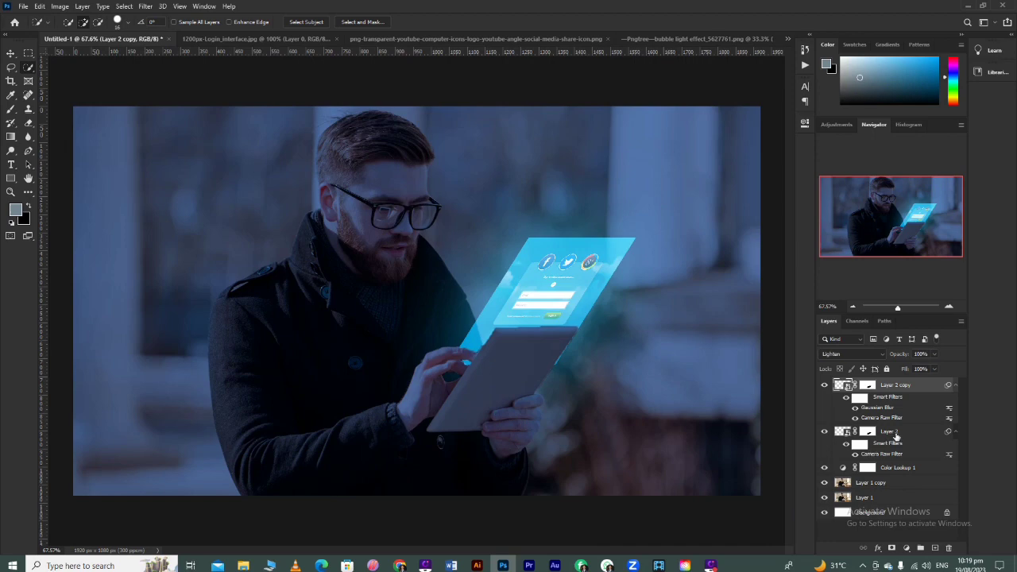
Copy the entire YouTube icon image from its own document into the Untitled-1 composite.
left_click(643, 39)
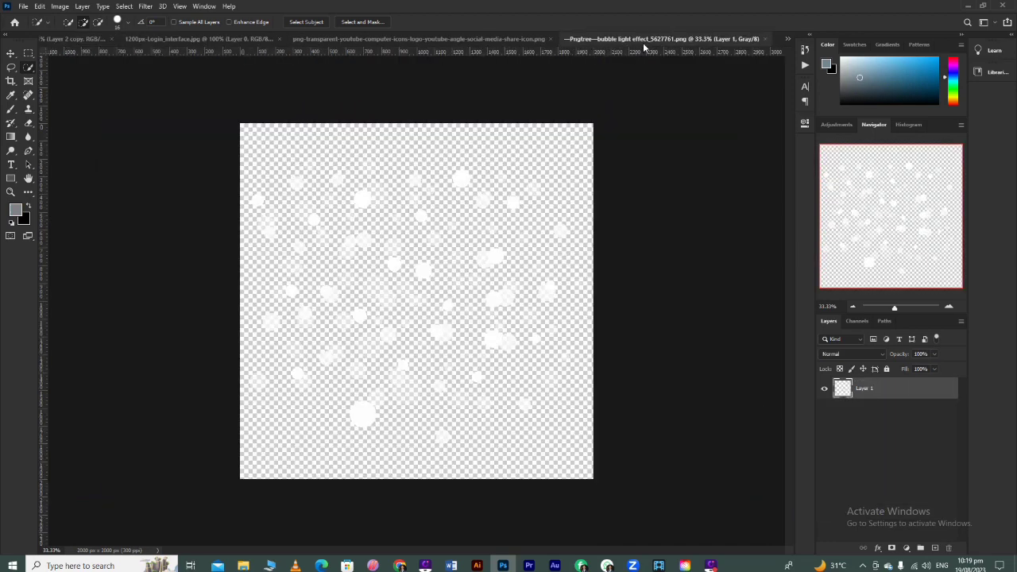
left_click(401, 40)
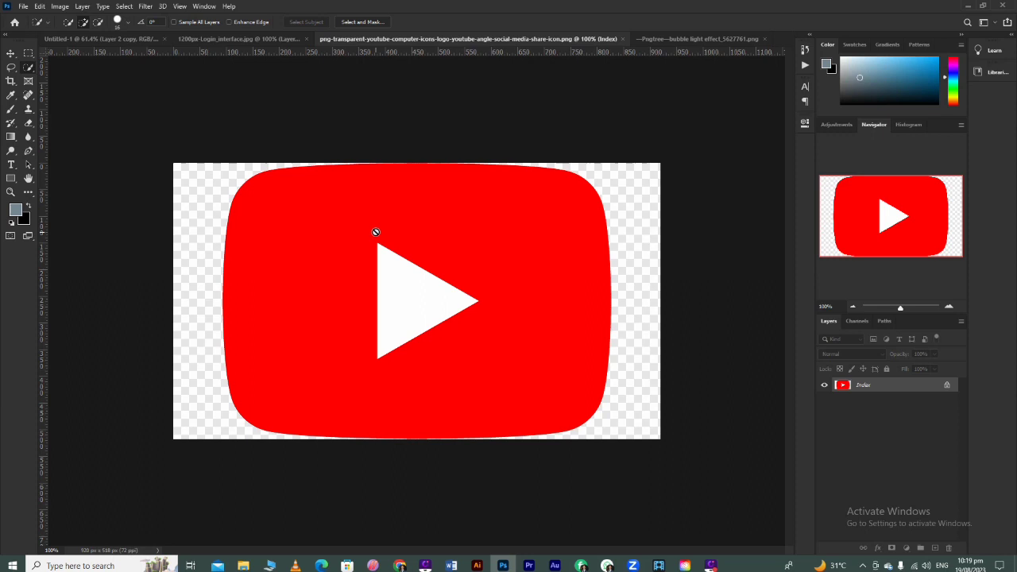
left_click(27, 53)
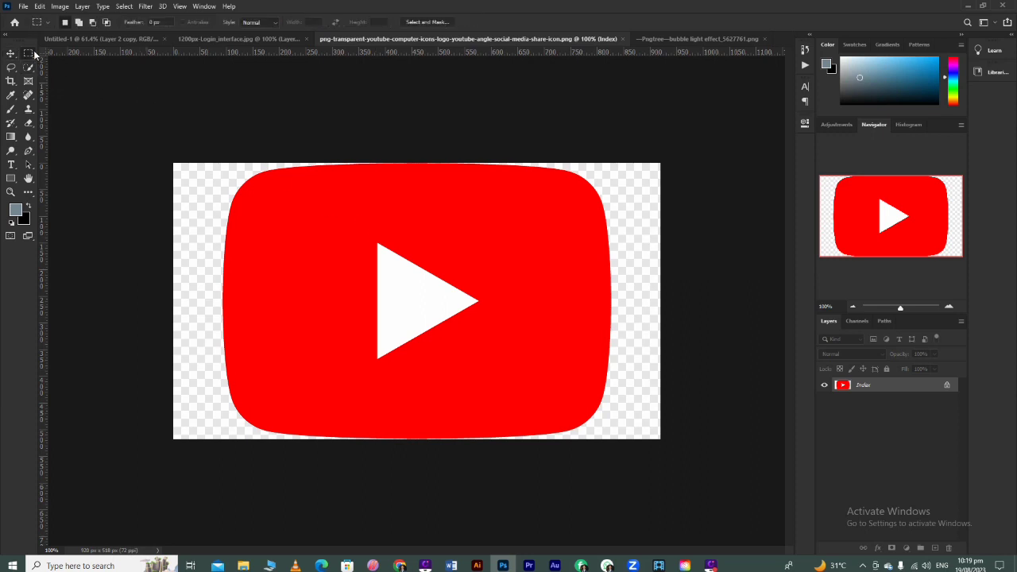
left_click_drag(178, 164, 664, 442)
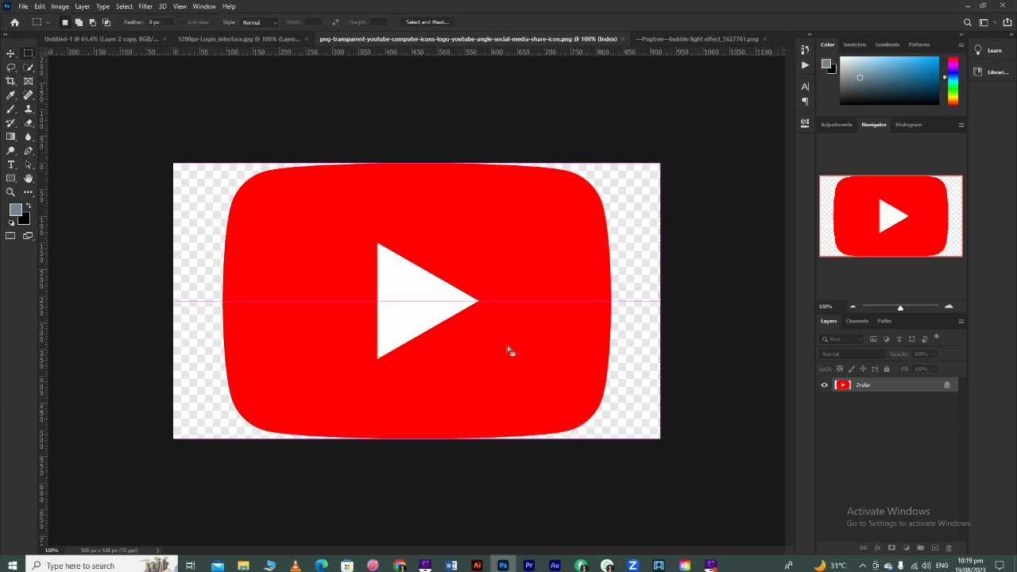
left_click(11, 54)
left_click_drag(247, 167, 115, 39)
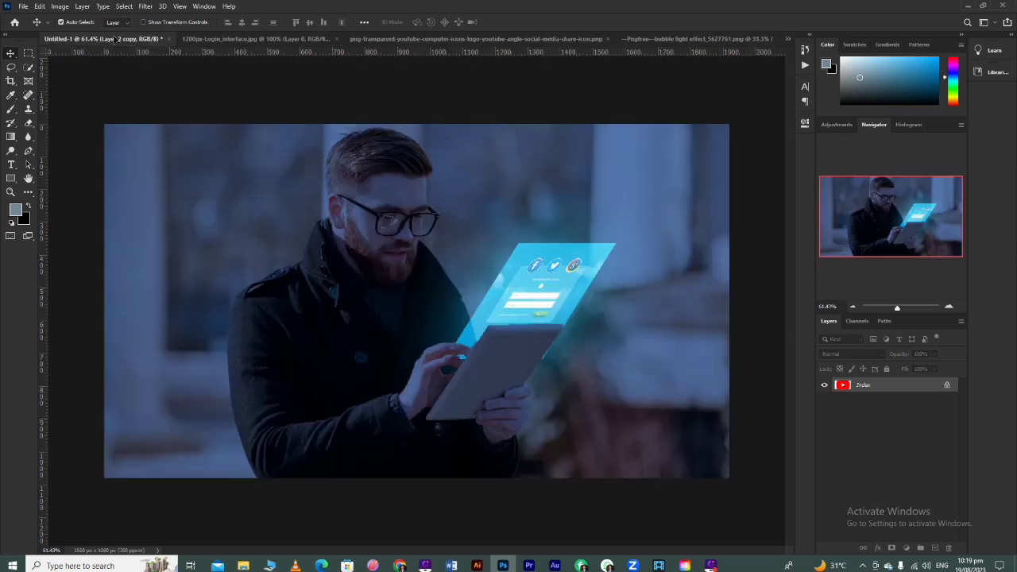
left_click_drag(290, 226, 290, 225)
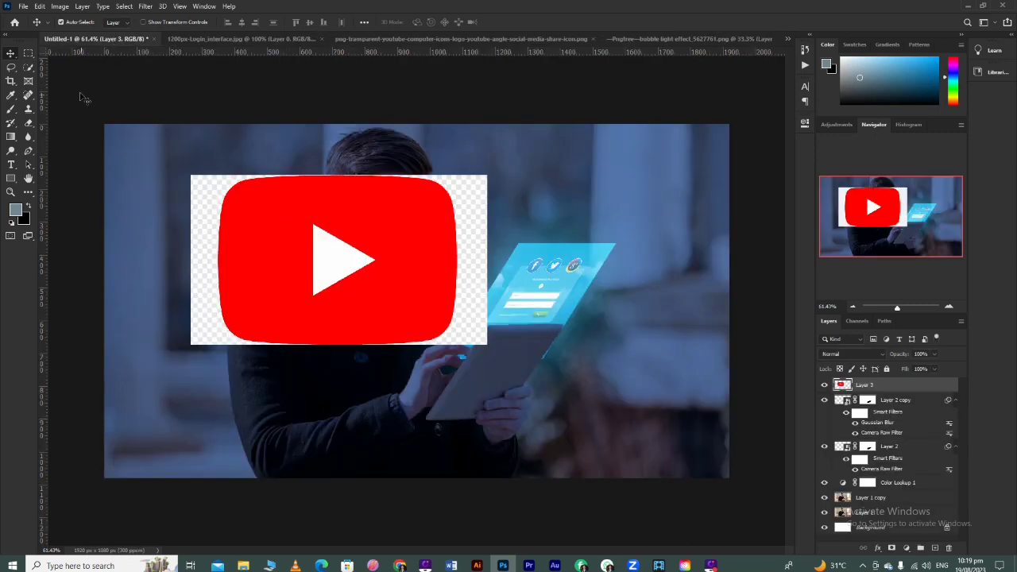
Remove the checkered background on both sides of the YouTube icon with the Magic Wand and clear the selection.
right_click(28, 67)
left_click(61, 93)
left_click(204, 229)
key("Delete")
left_click(477, 239)
key("Delete")
key("ctrl+d")
scroll(369, 211, "up", 3)
scroll(369, 211, "down", 6)
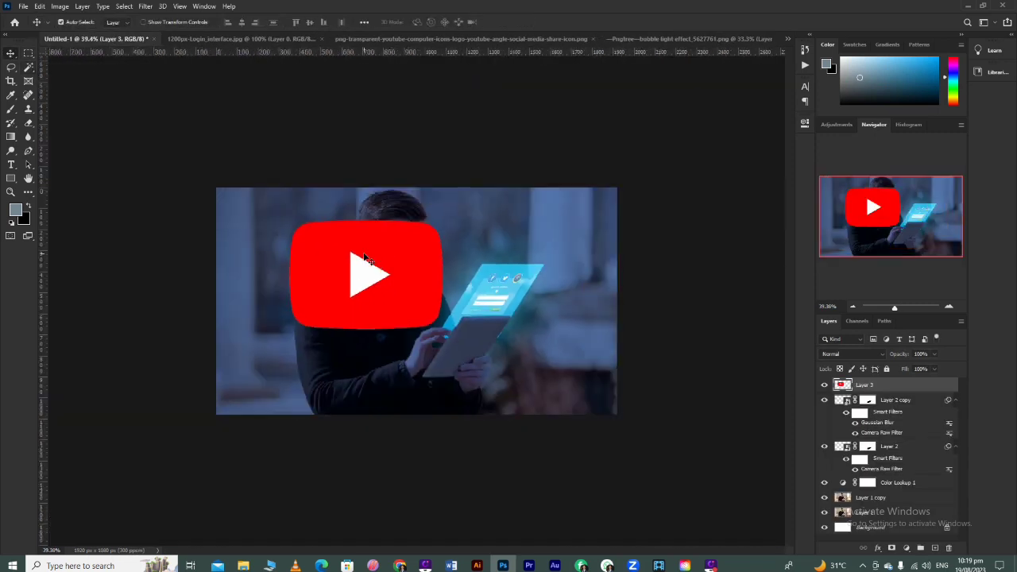
Scale the YouTube icon down to a small badge beside the man's head and taper it in perspective.
key("ctrl+t")
left_click_drag(442, 220, 403, 248)
left_click_drag(384, 265, 301, 261)
right_click(297, 220)
left_click(324, 280)
right_click(307, 242)
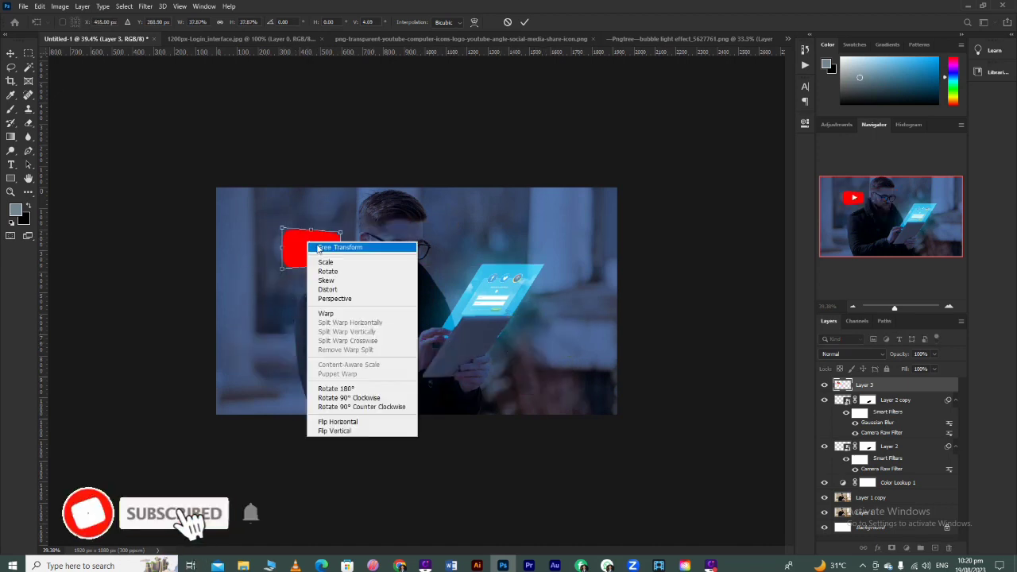
left_click(320, 247)
left_click_drag(340, 229, 332, 236)
key("Return")
Set the YouTube icon layer's blend mode to Screen.
scroll(332, 239, "up", 2)
left_click(852, 354)
left_click(850, 380)
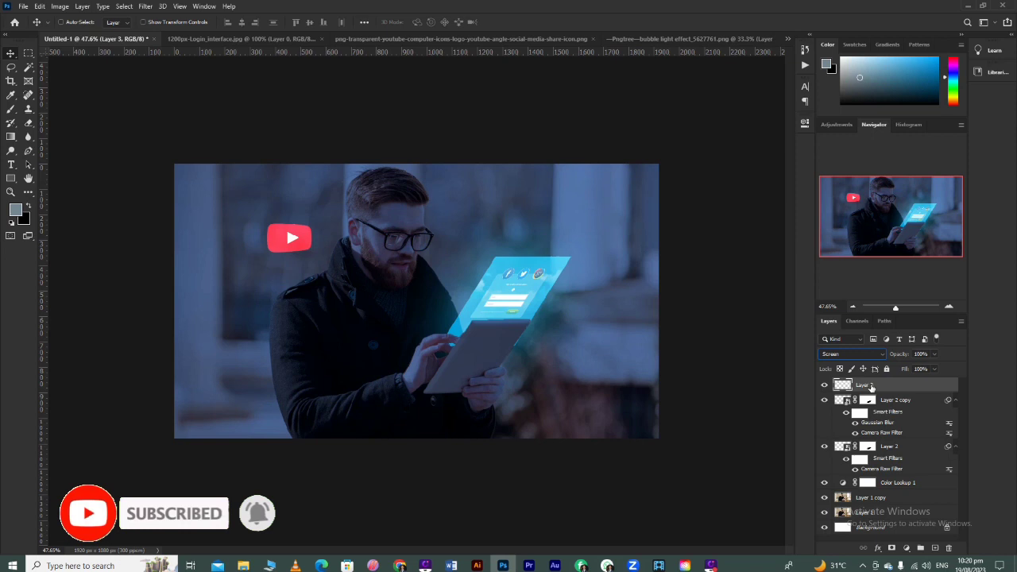
Duplicate the YouTube icon layer, apply a Gaussian Blur to the copy, and set the copy's blend mode to Lighten.
key("ctrl+j")
left_click(146, 7)
mouse_move(182, 130)
left_click(308, 169)
left_click(569, 130)
left_click(843, 354)
left_click(837, 383)
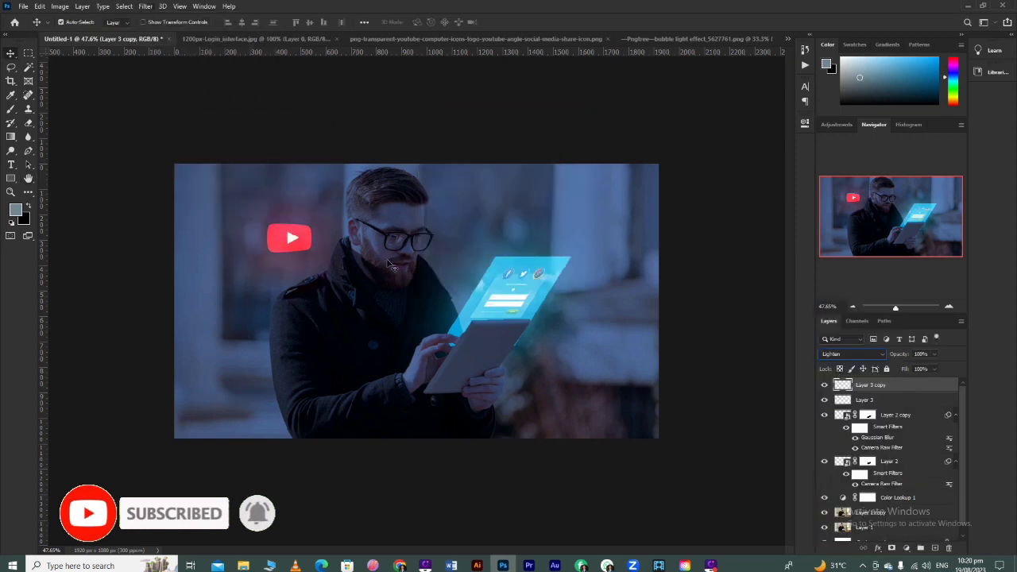
Paint black on the Color Lookup 1 mask with a soft 540 px brush over the man's face, chest and hand.
left_click(360, 306)
left_click(898, 498)
key("b")
key("bracketright")
left_click(395, 249)
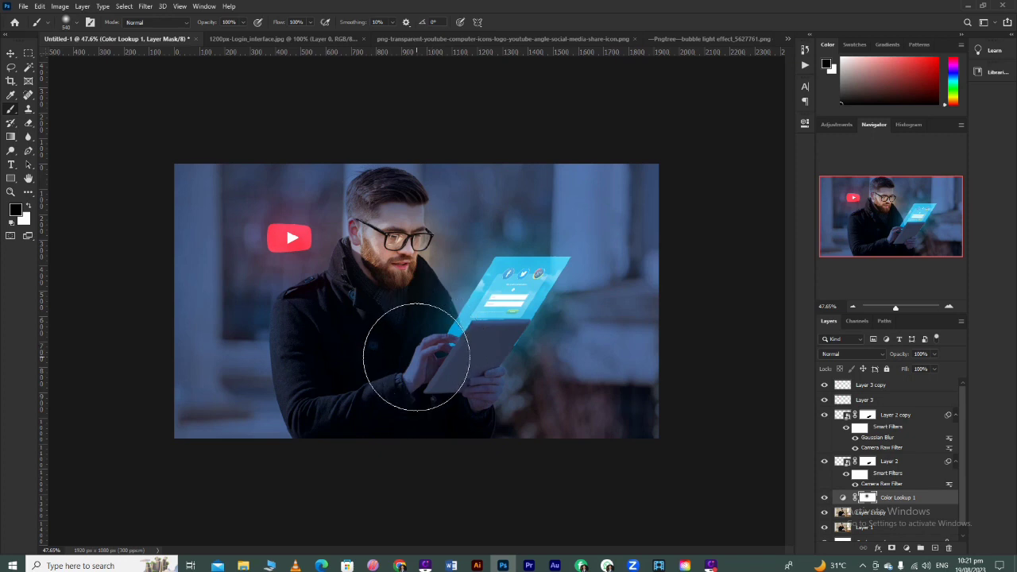
left_click(404, 352)
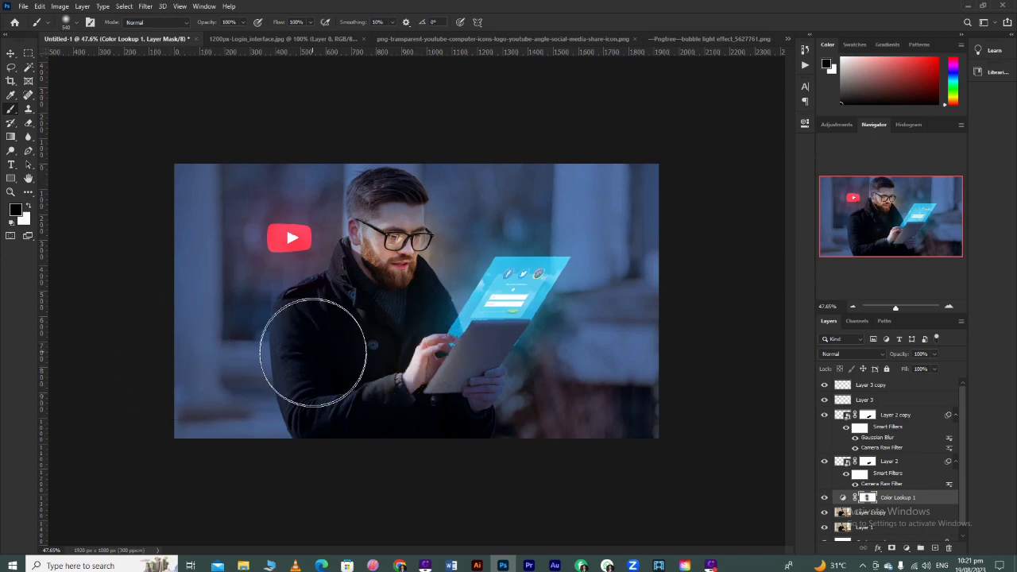
scroll(387, 318, "up", 1)
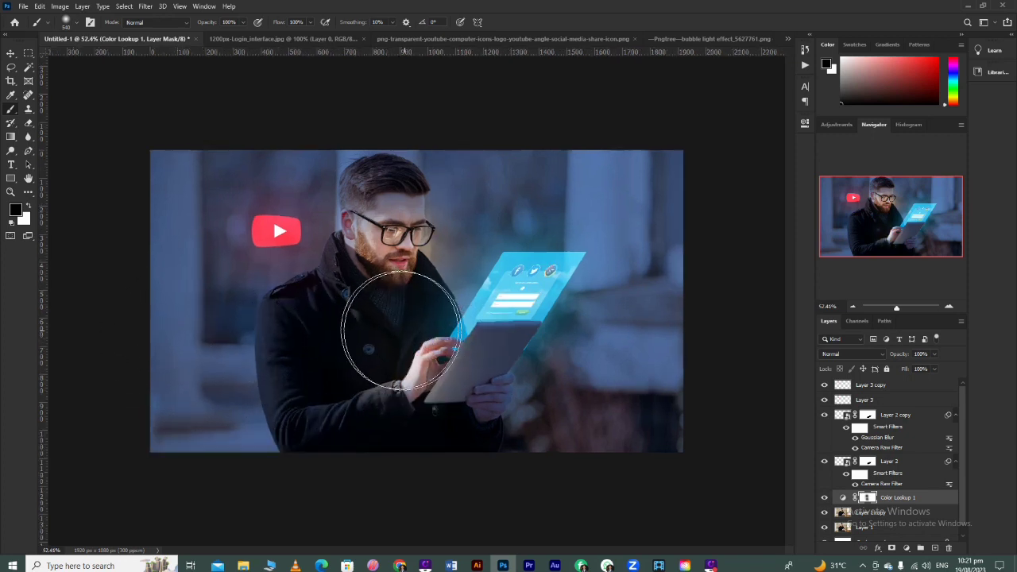
Add a Color Balance adjustment above Layer 1 copy and shift its colors toward cyan.
left_click(10, 53)
left_click(882, 511)
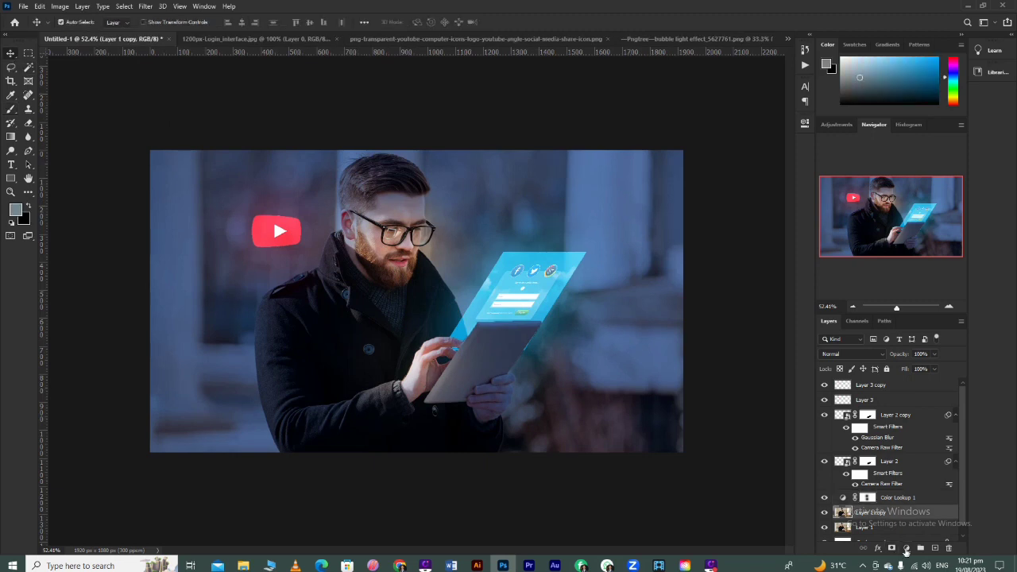
left_click(906, 549)
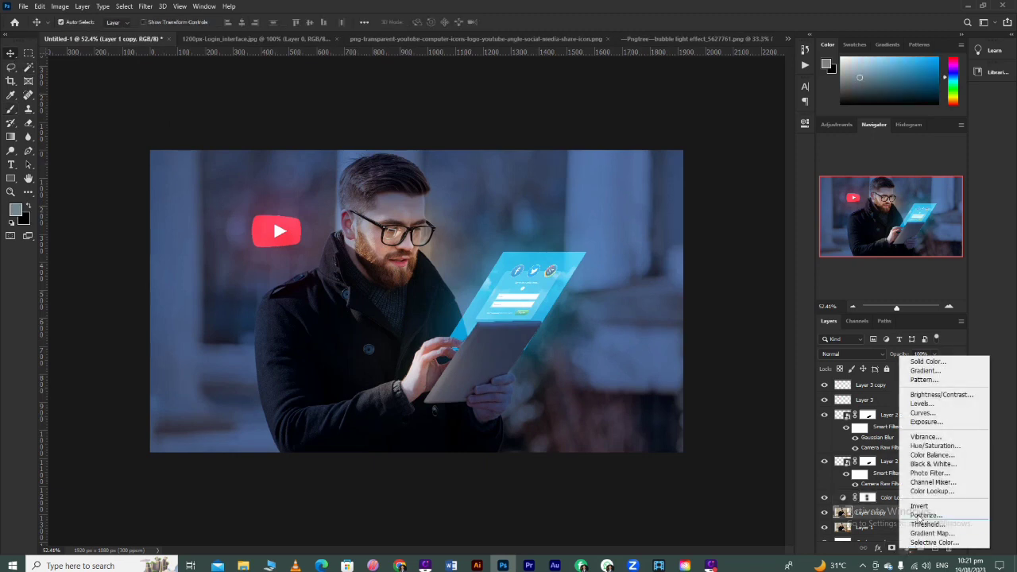
left_click(927, 455)
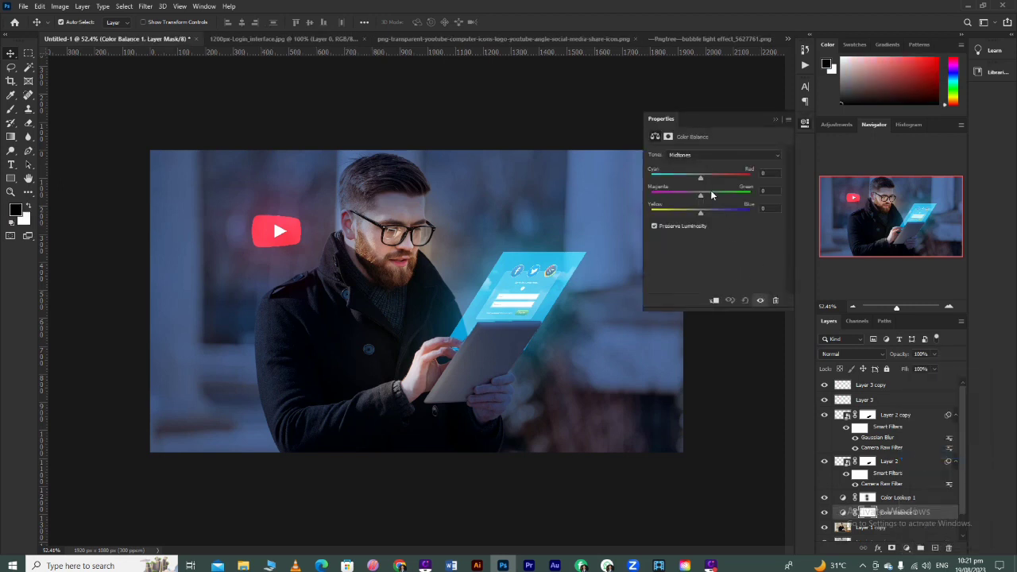
left_click(693, 156)
left_click(693, 181)
left_click_drag(700, 178, 681, 199)
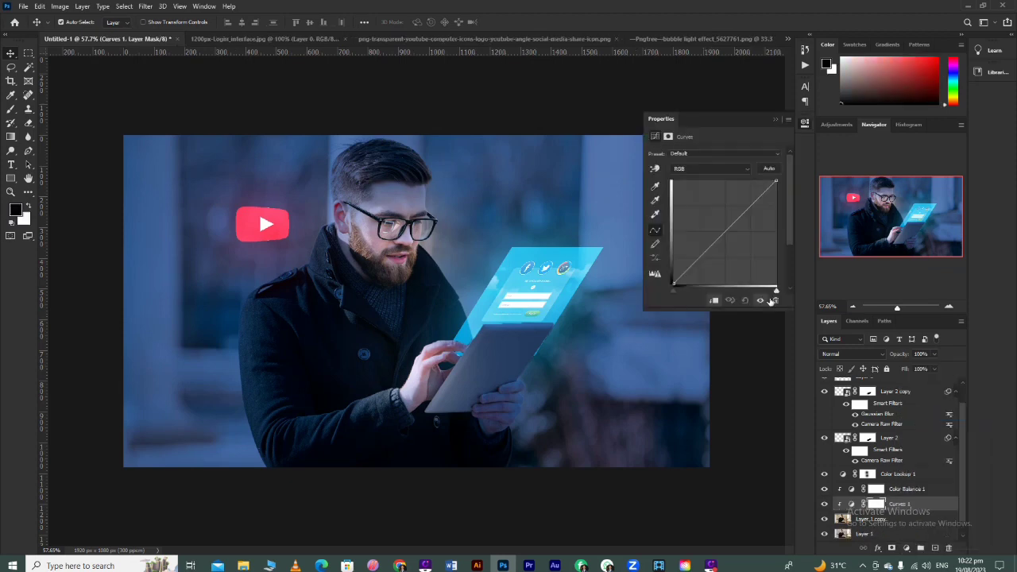
Lower the highlight end of the Curves adjustment above Layer 1 copy and paint its mask over the man with a 55% flow brush.
left_click_drag(777, 182, 776, 214)
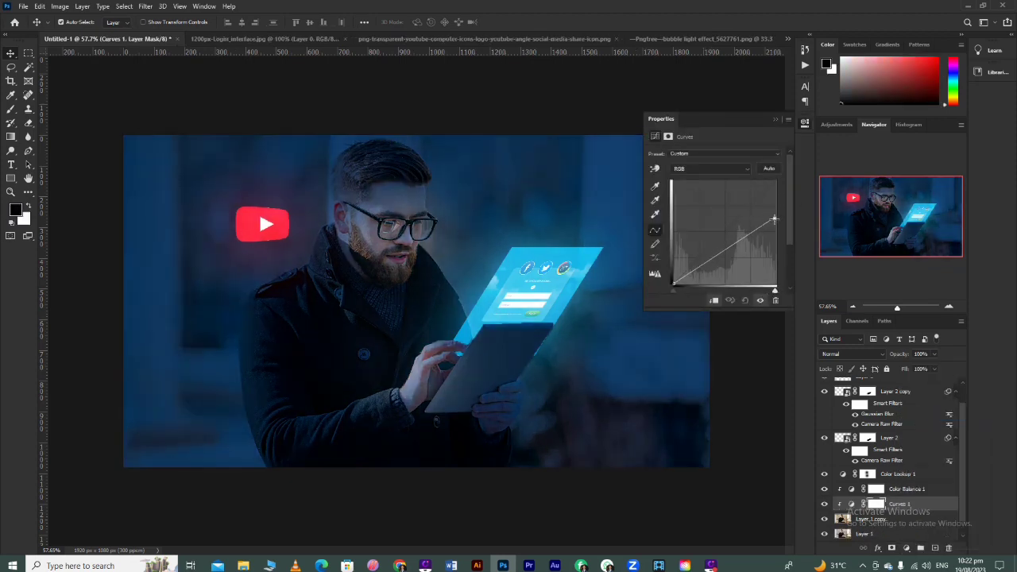
left_click(776, 120)
key("b")
left_click(289, 35)
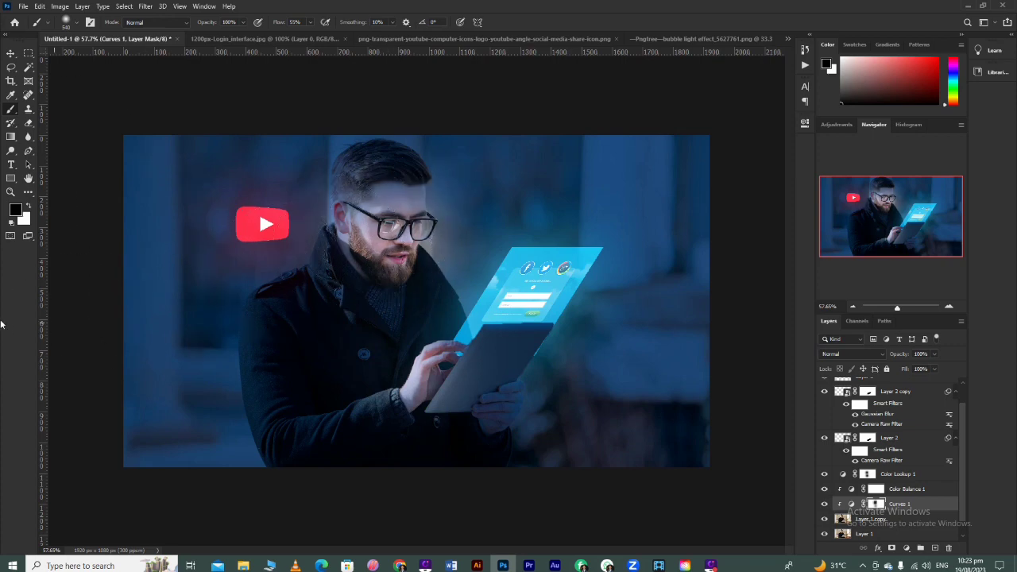
Bring the bubble light effect image into the composite and scale it down to sit centrally across the photo.
left_click(10, 54)
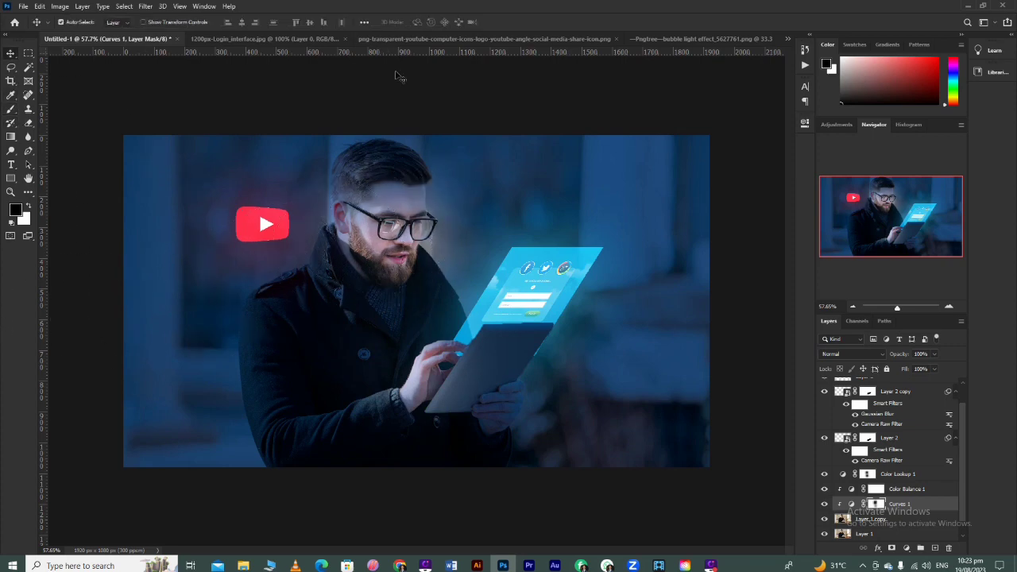
left_click(689, 39)
left_click_drag(373, 206, 96, 42)
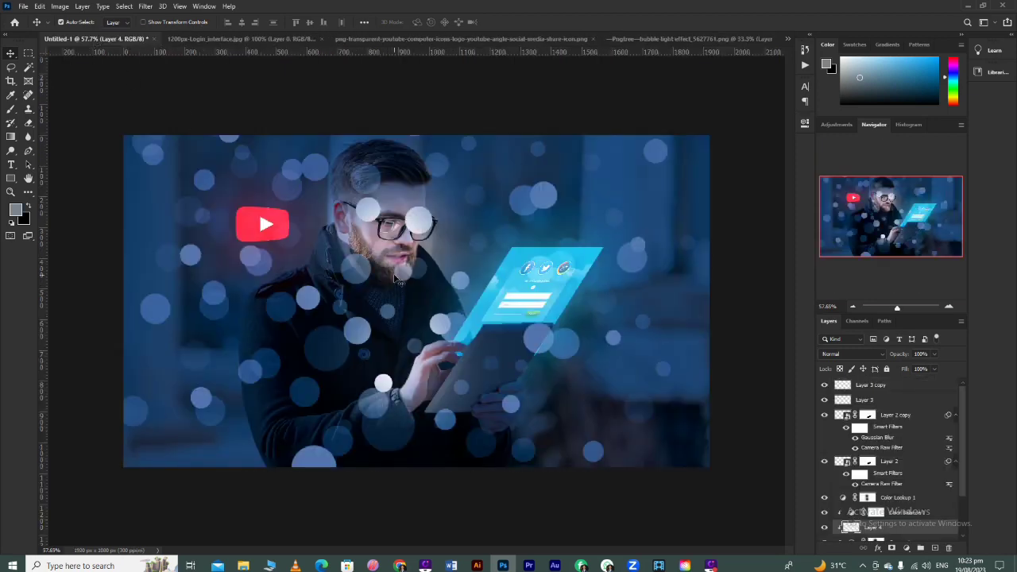
key("ctrl+t")
scroll(395, 277, "down", 2)
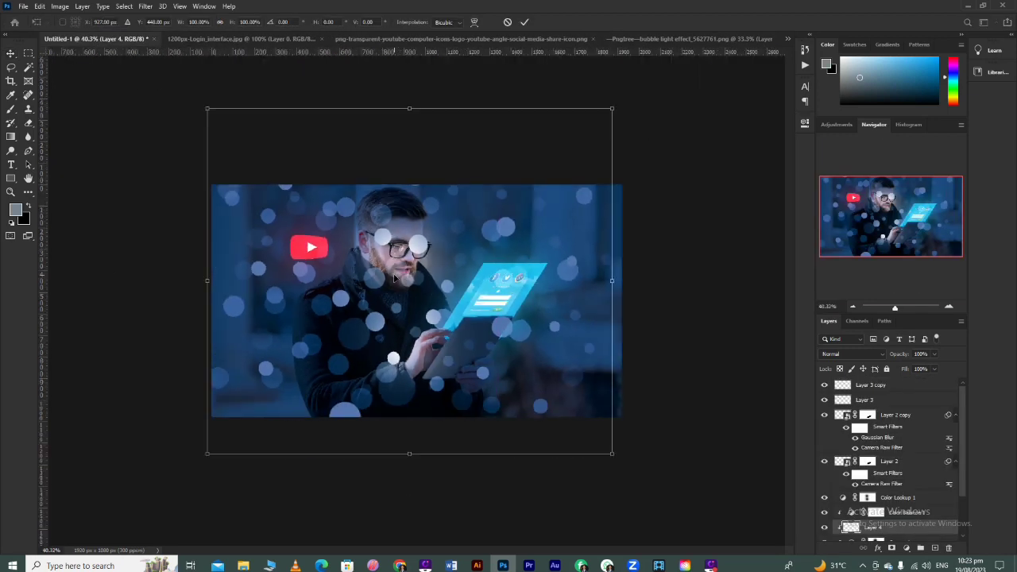
left_click_drag(613, 110, 577, 146)
left_click_drag(421, 266, 415, 276)
key("Return")
Set the bubble layer's blend mode to Screen and move it to the top of the layer stack.
left_click(852, 355)
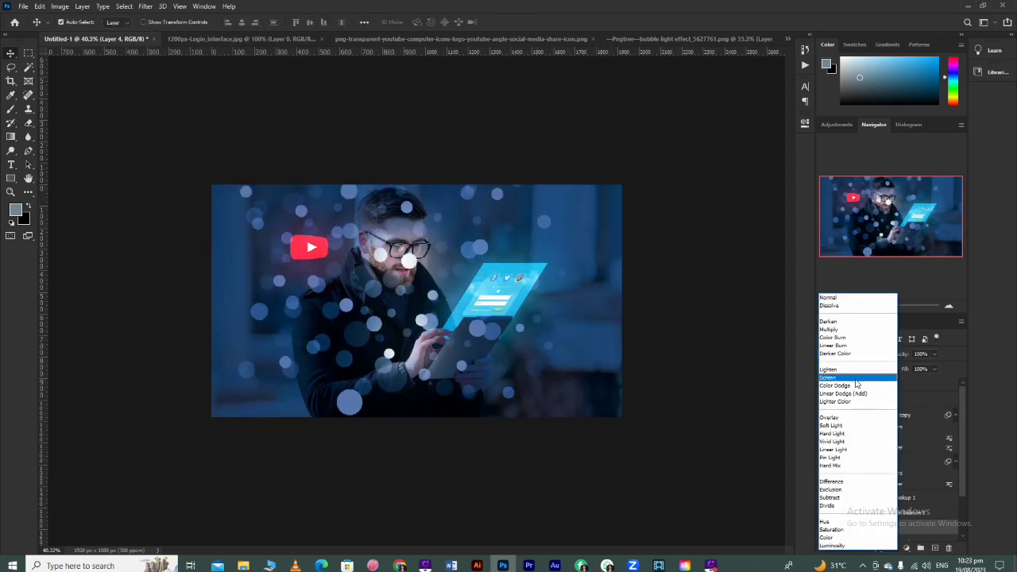
left_click(857, 379)
left_click_drag(824, 530, 860, 387)
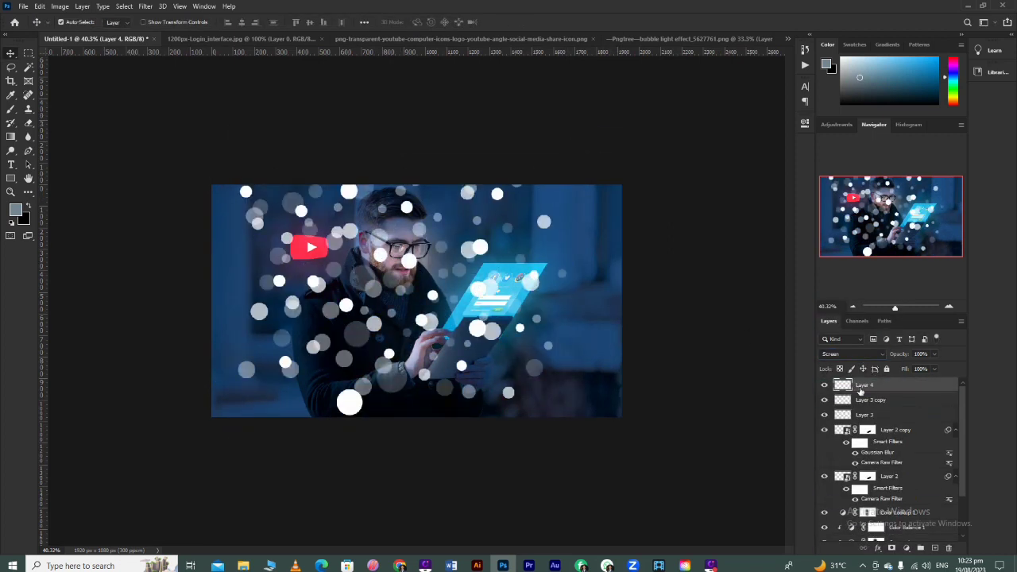
Add a mask to the bubble layer and brush away bubbles over the man's face and the interface, adjusting the brush size.
left_click(892, 550)
key("b")
mouse_move(383, 267)
left_mouse_down()
mouse_move(419, 285)
mouse_move(403, 320)
mouse_move(370, 253)
mouse_move(383, 256)
mouse_move(348, 277)
mouse_move(301, 270)
mouse_move(409, 299)
mouse_move(472, 295)
mouse_move(373, 284)
mouse_move(468, 282)
left_mouse_up()
scroll(372, 266, "up", 2)
right_click(371, 264)
left_click(291, 224)
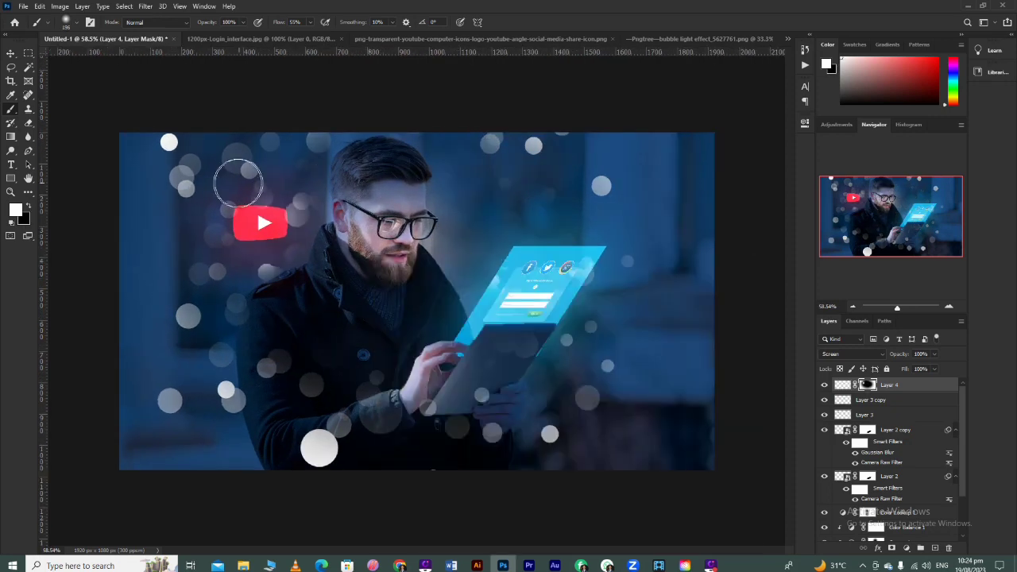
right_click(521, 178)
left_click_drag(616, 197, 626, 198)
left_click(495, 193)
Set the bubble layer's blend mode to Lighten and its opacity to 41%.
key("v")
left_click(843, 385)
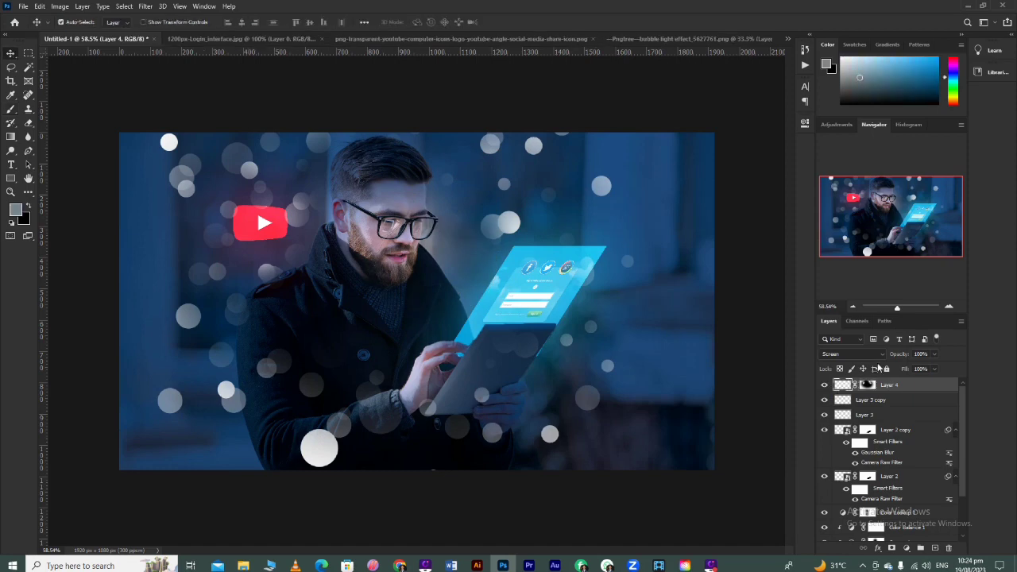
left_click(867, 355)
left_click(866, 371)
left_click_drag(935, 353, 905, 369)
Paint black on the bubble layer's mask with a resized brush to hide the bubbles over the tablet and hands.
left_click(11, 109)
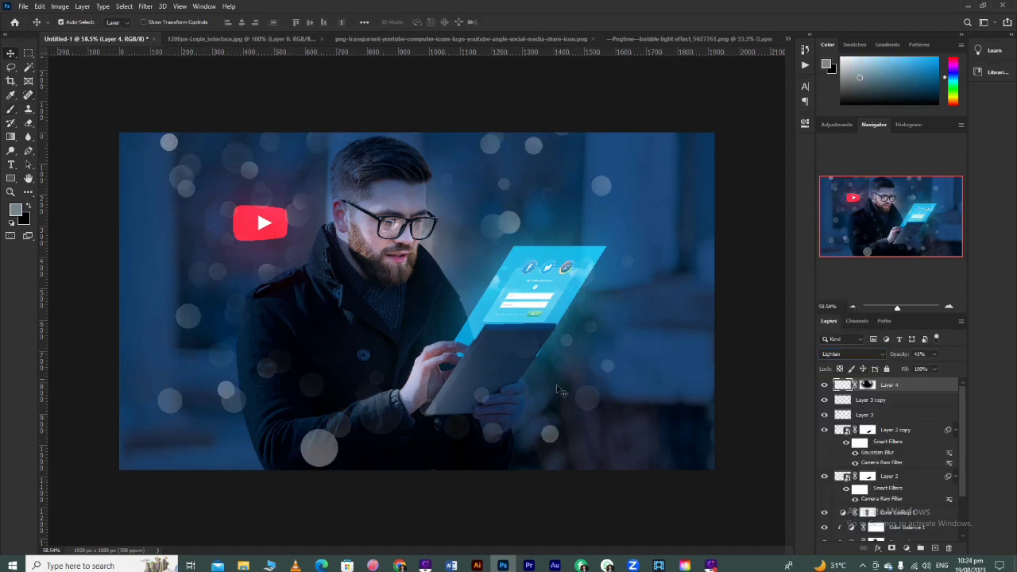
left_click(868, 385)
left_click(10, 111)
key("x")
right_click(520, 341)
left_click_drag(628, 284, 617, 284)
left_click_drag(521, 350, 448, 400)
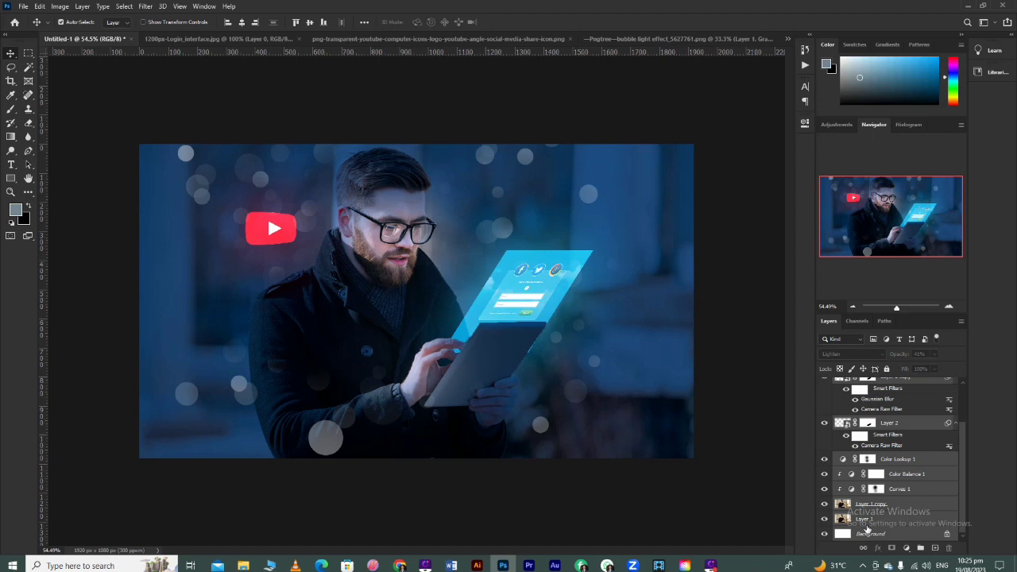
Combine the composite's layers into one and set its Camera Raw Filter temperature to -6.
right_click(874, 386)
left_click(906, 426)
left_click(145, 6)
left_click(177, 74)
left_click_drag(840, 206, 836, 206)
Set Camera Raw tint +7, exposure +0.20, contrast +7, highlights +7, shadows -1, whites +6, blacks -6, clarity +7, vibrance +5 and saturation +7.
left_click_drag(840, 250, 844, 282)
left_click_drag(840, 298, 837, 330)
left_click_drag(840, 374, 844, 374)
left_click_drag(840, 418, 844, 435)
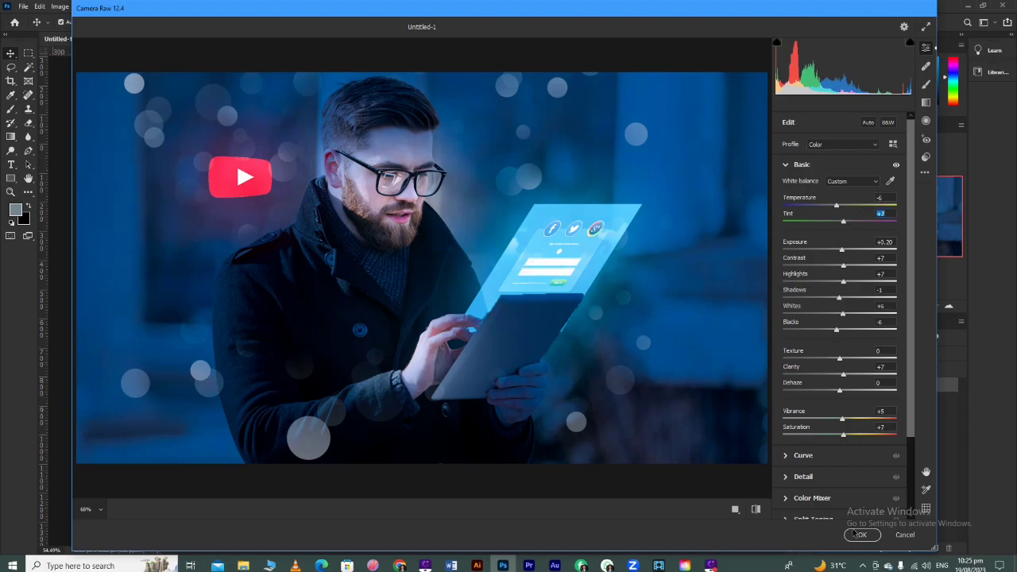